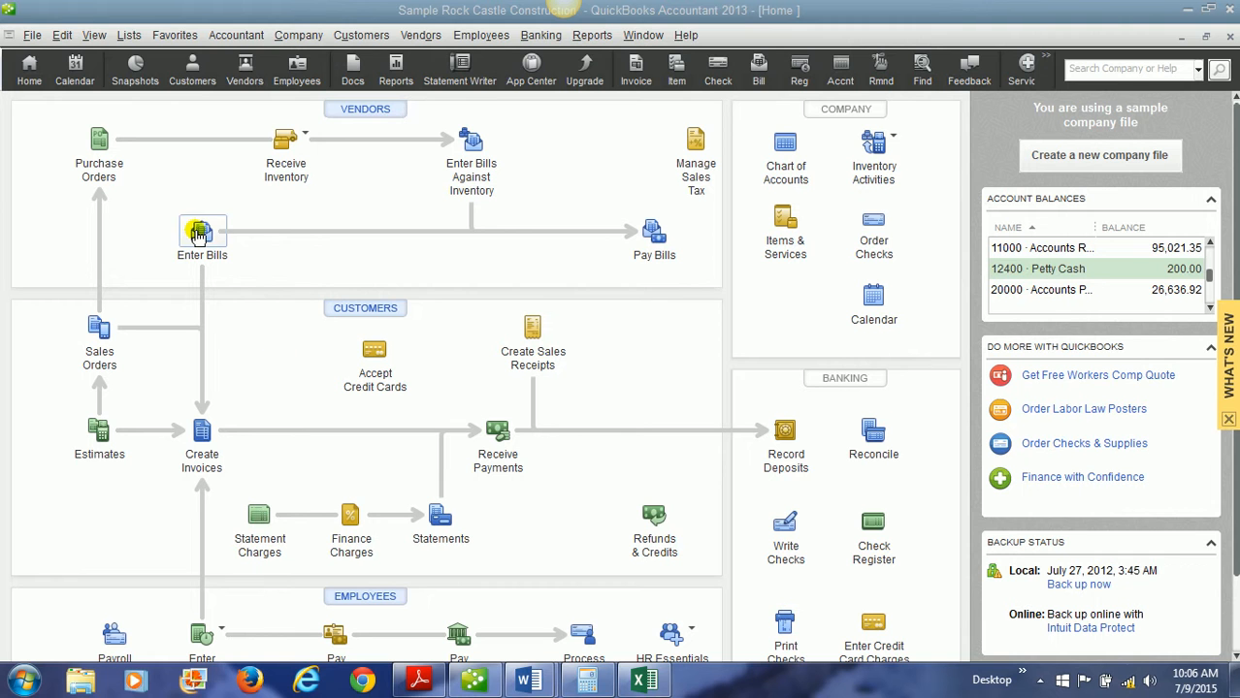
# View the chart of accounts and look over the existing fixed asset accounts
pyautogui.click(128, 35)
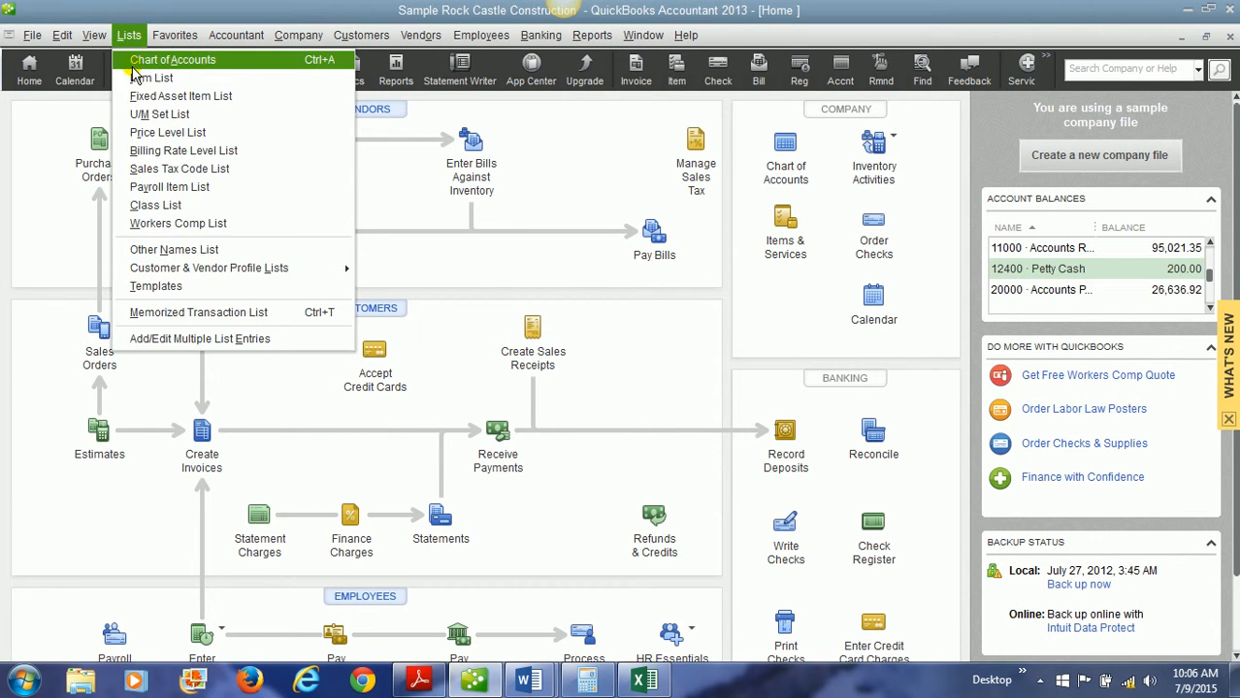
pyautogui.click(135, 60)
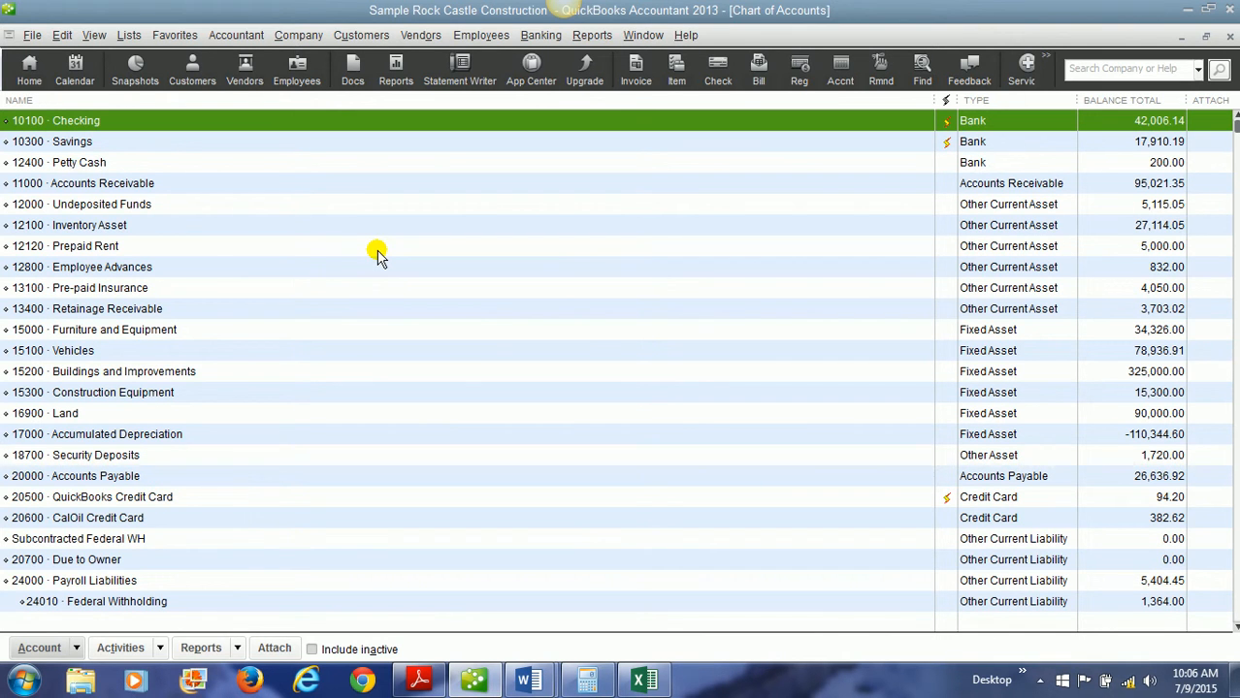
pyautogui.click(184, 354)
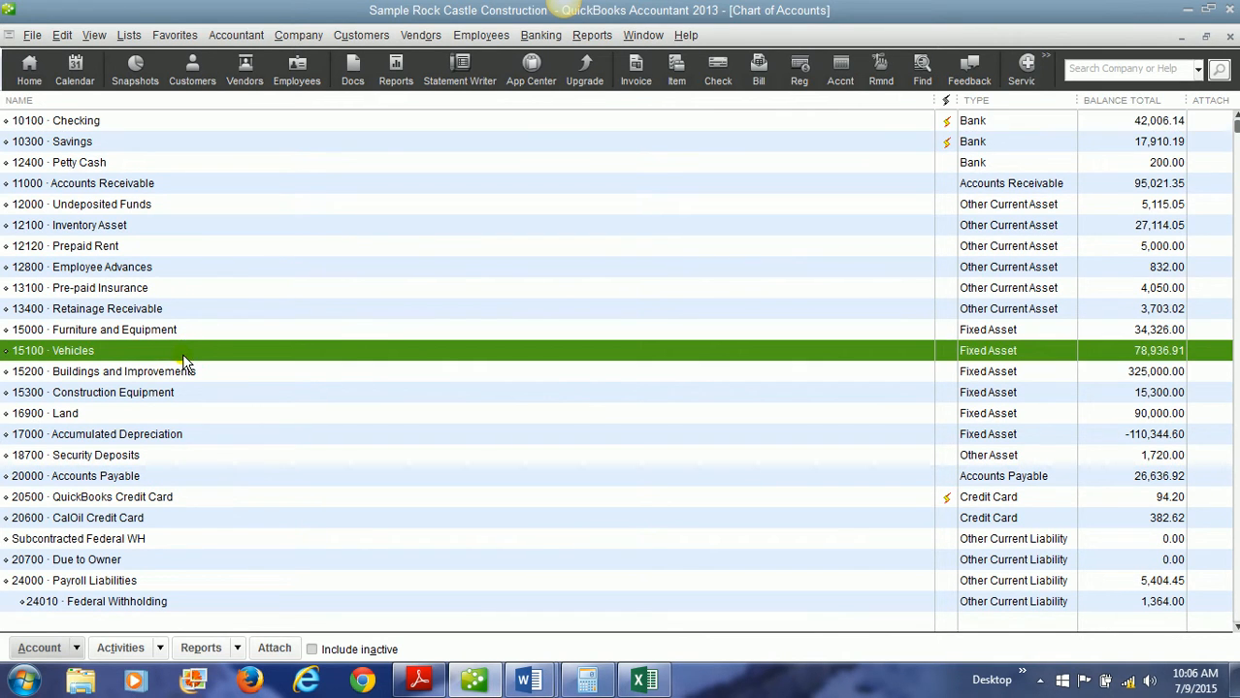
pyautogui.click(161, 330)
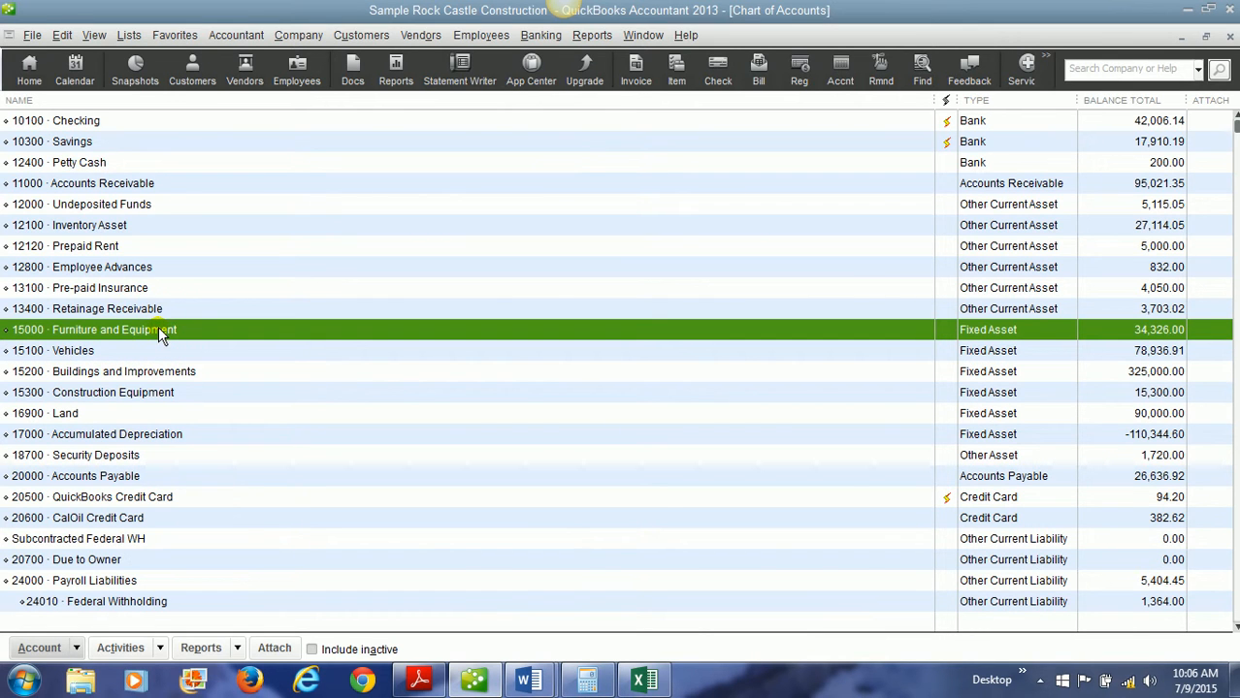
# Create Fixed Asset account 11550 Computer Equipment and save it
pyautogui.click(77, 648)
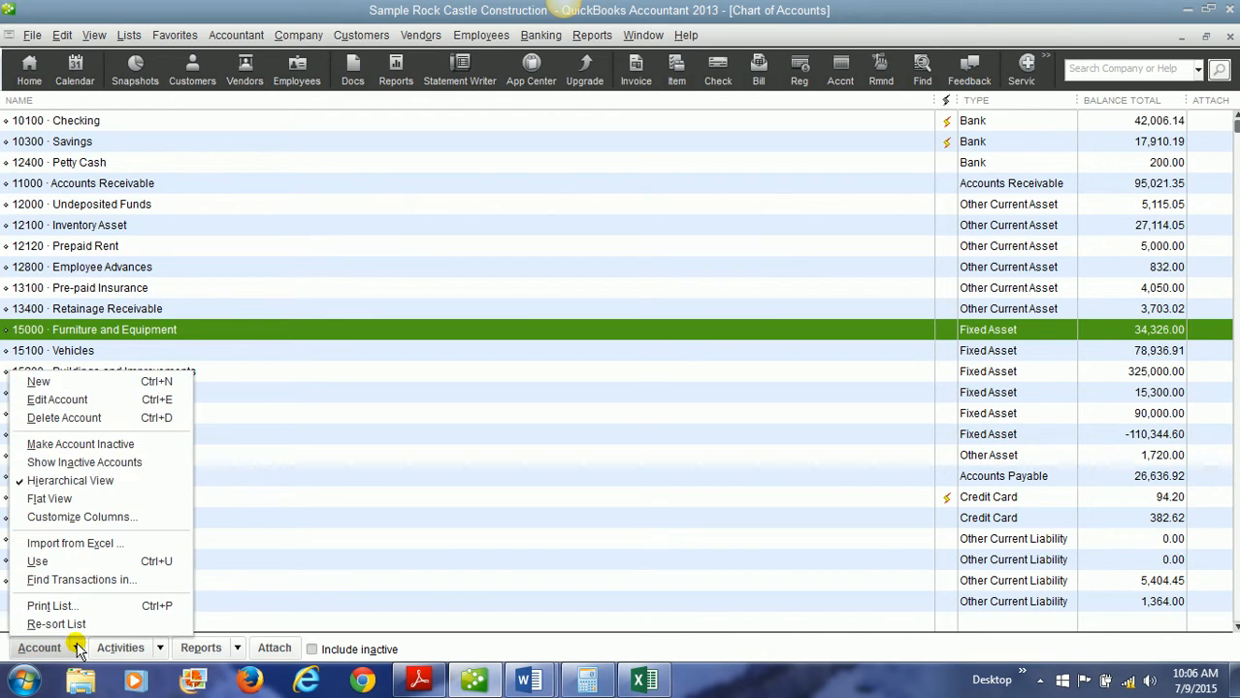
pyautogui.click(97, 375)
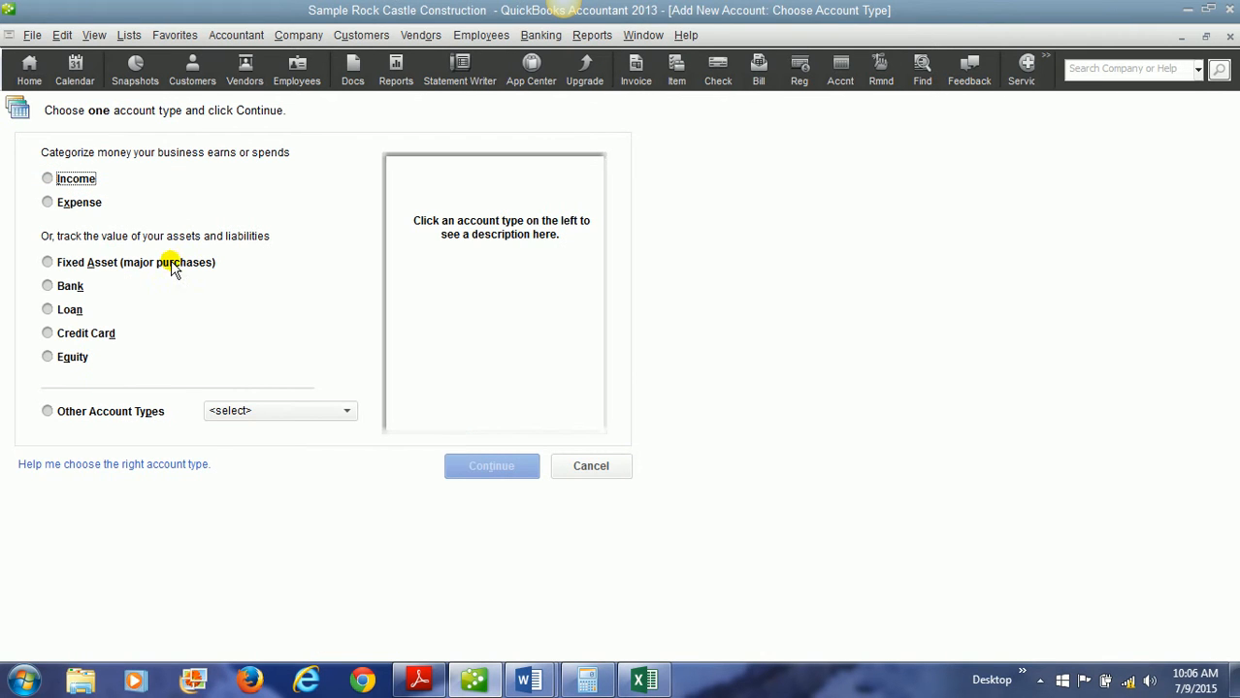
pyautogui.click(83, 262)
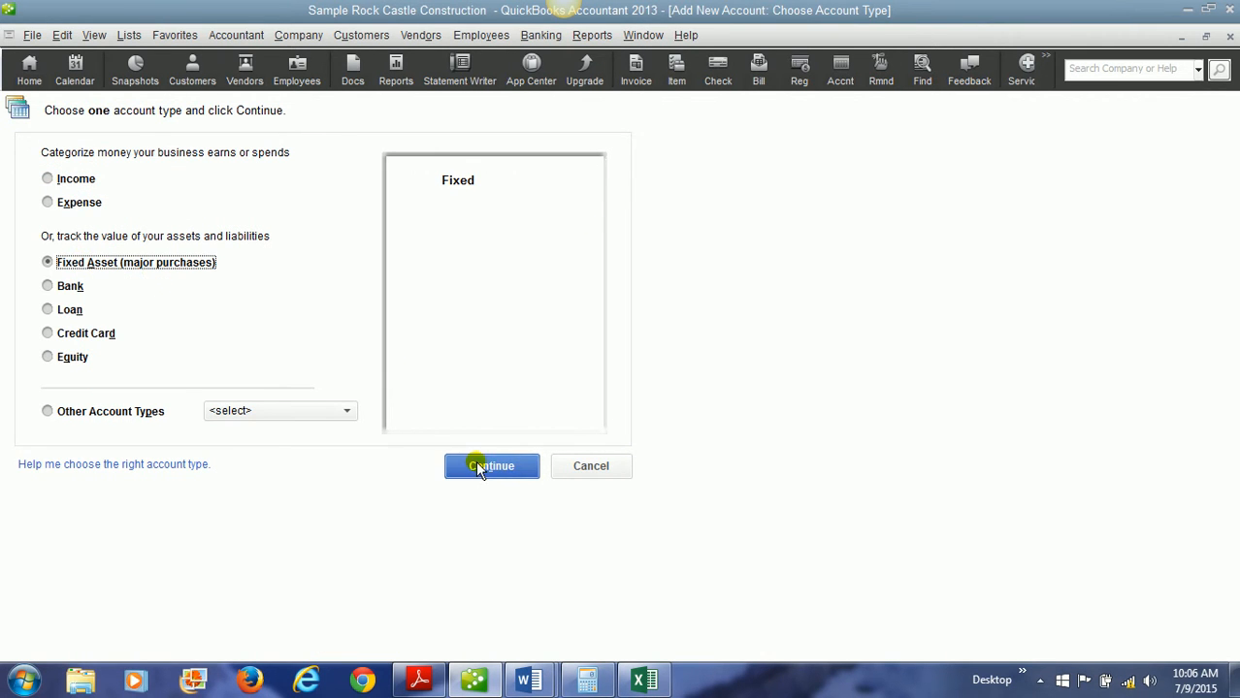
pyautogui.click(490, 466)
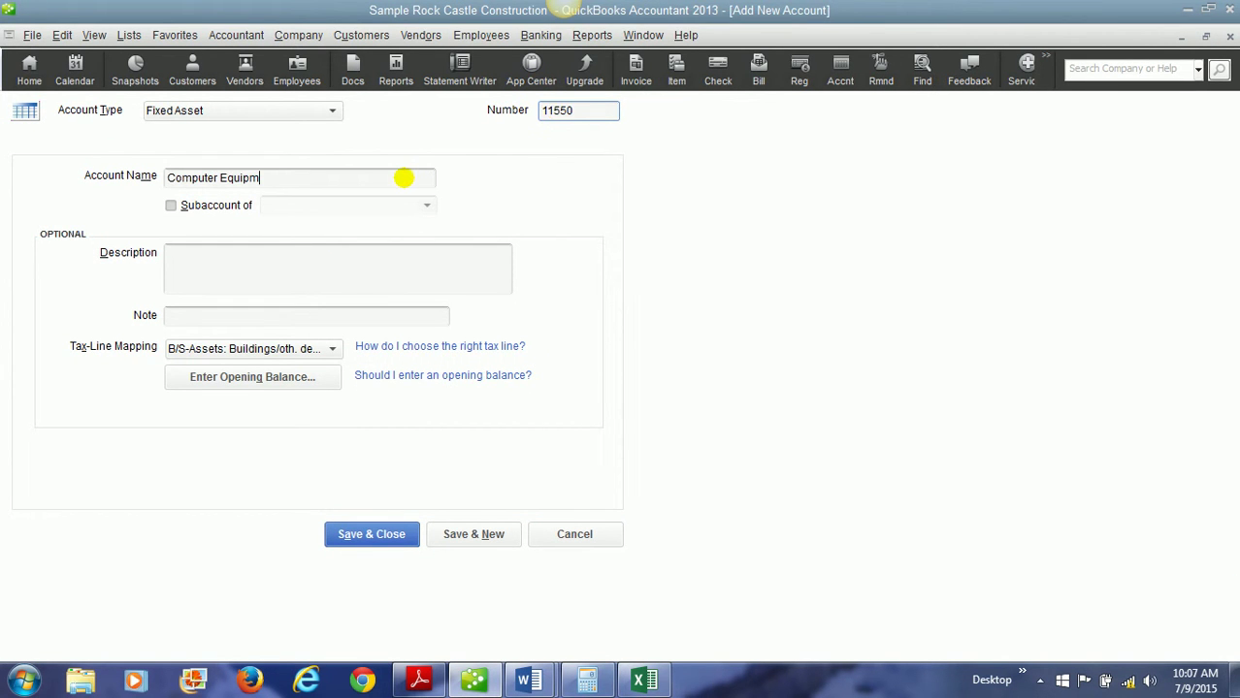
pyautogui.write('ent')
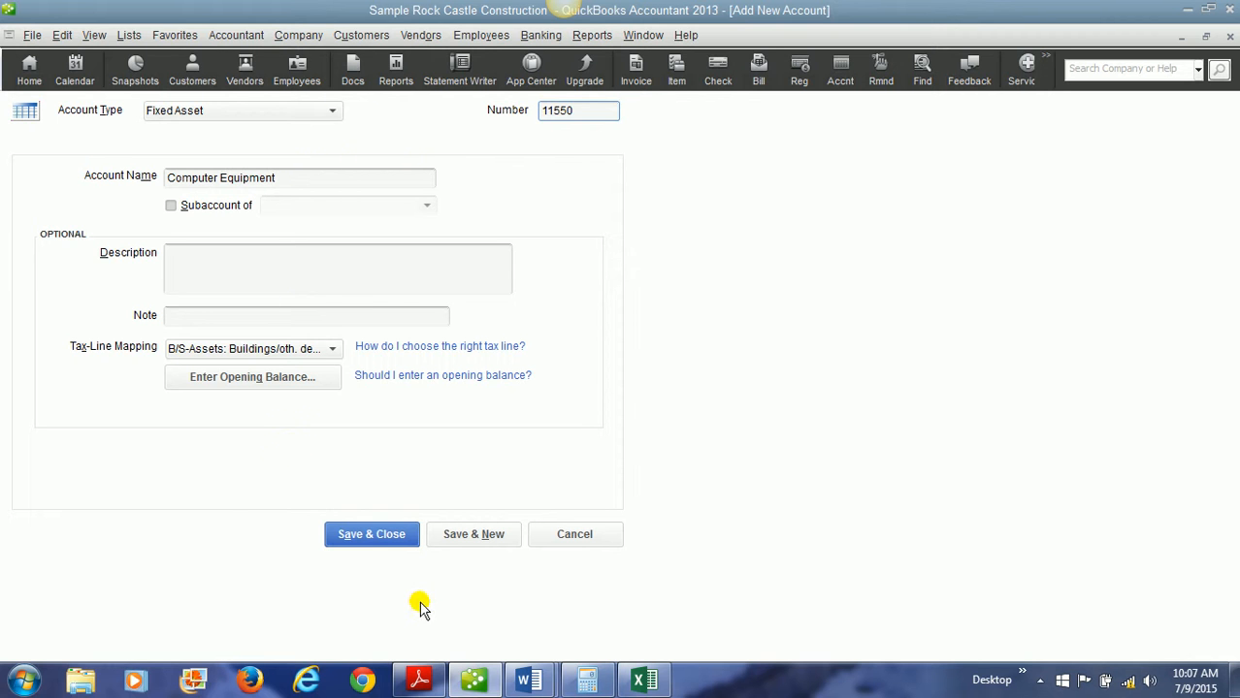
pyautogui.click(359, 535)
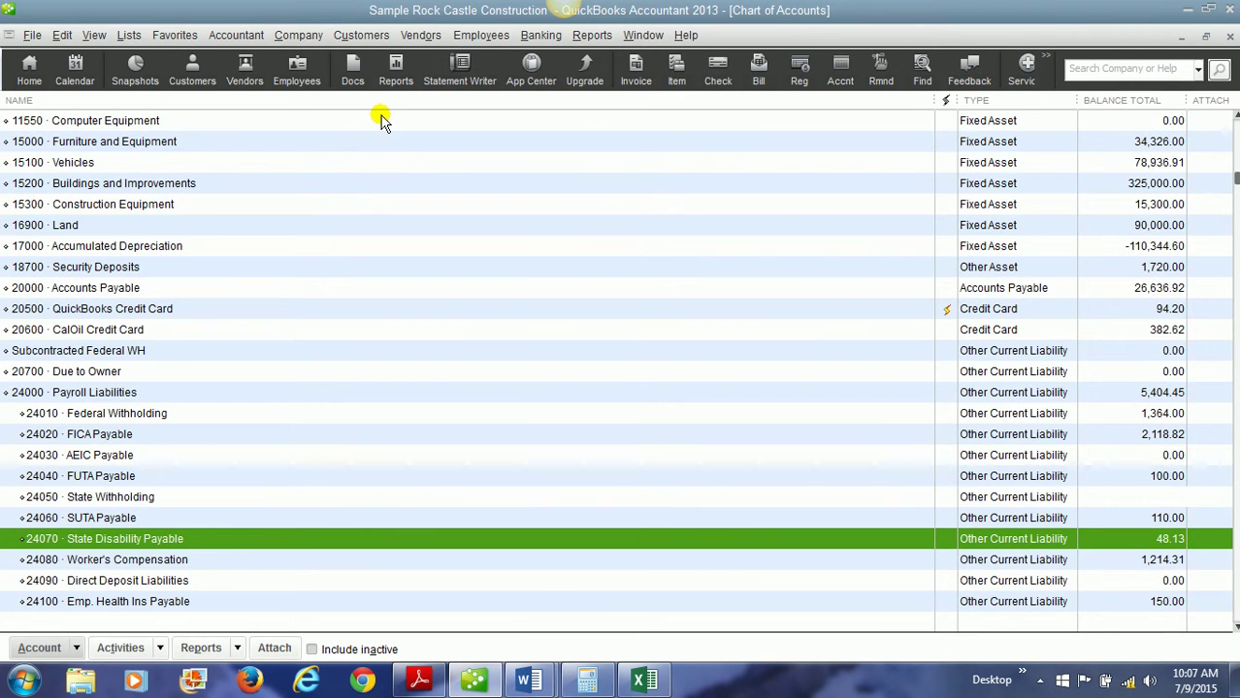
# Create Long Term Liability account 21550 Computer Loan and save it
pyautogui.click(381, 120)
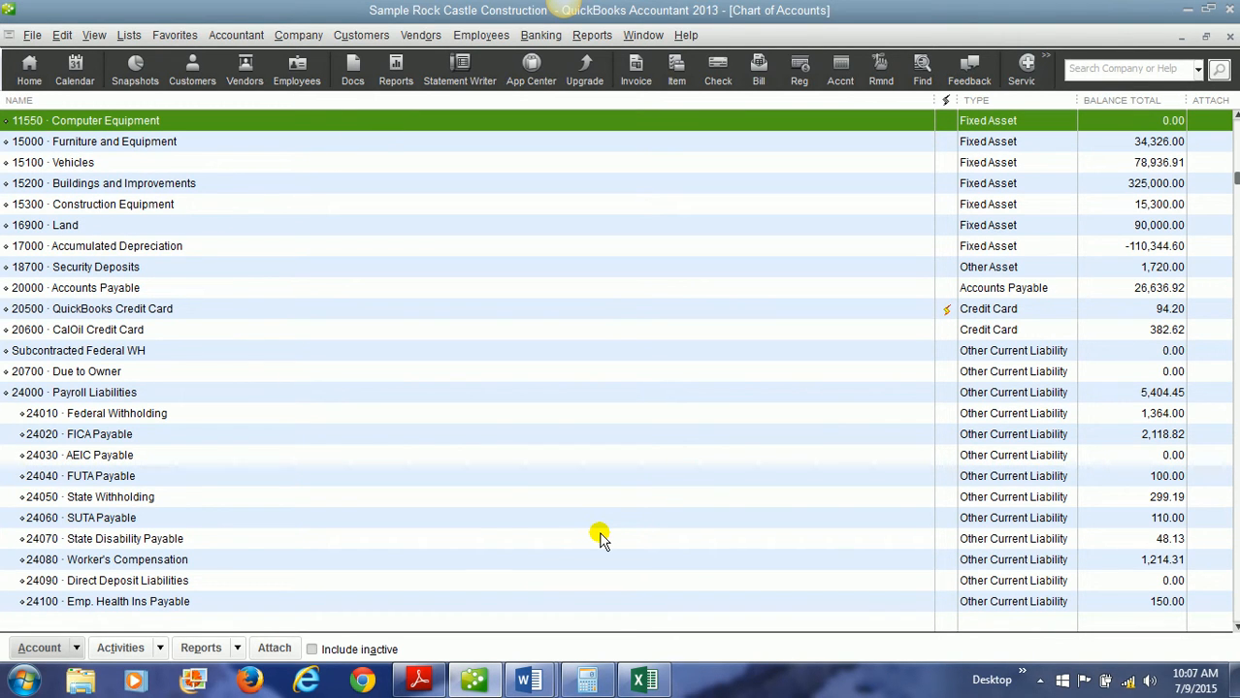
pyautogui.click(70, 649)
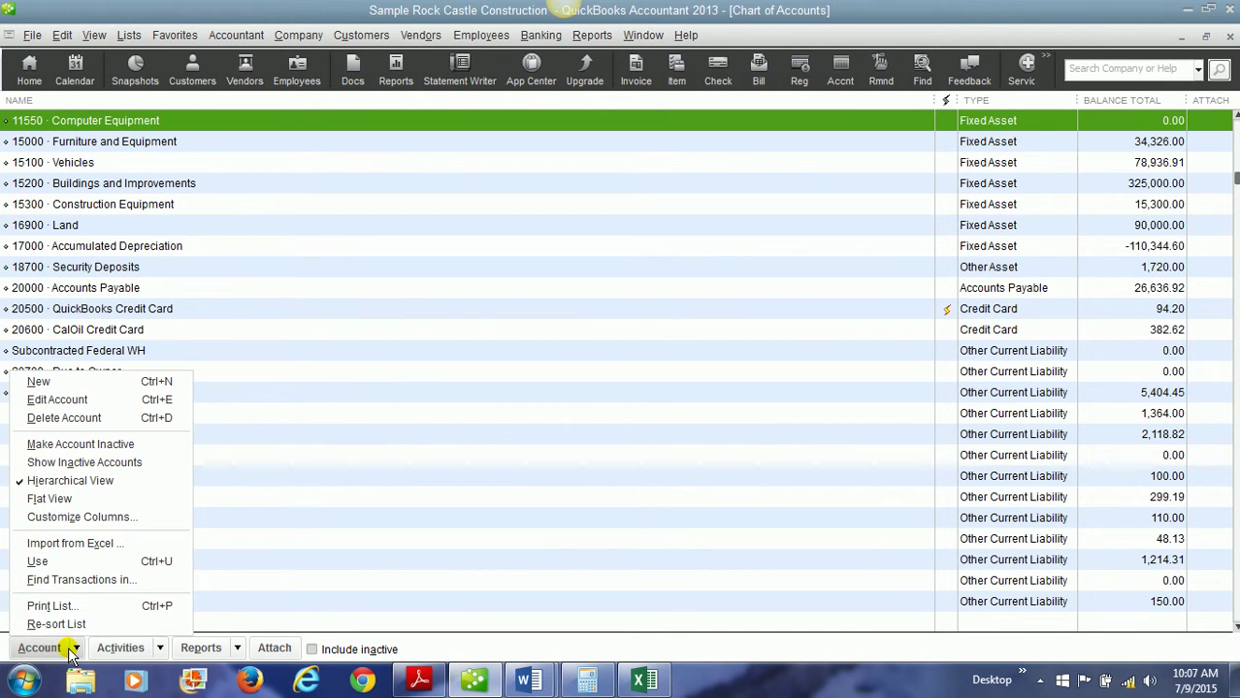
pyautogui.click(61, 384)
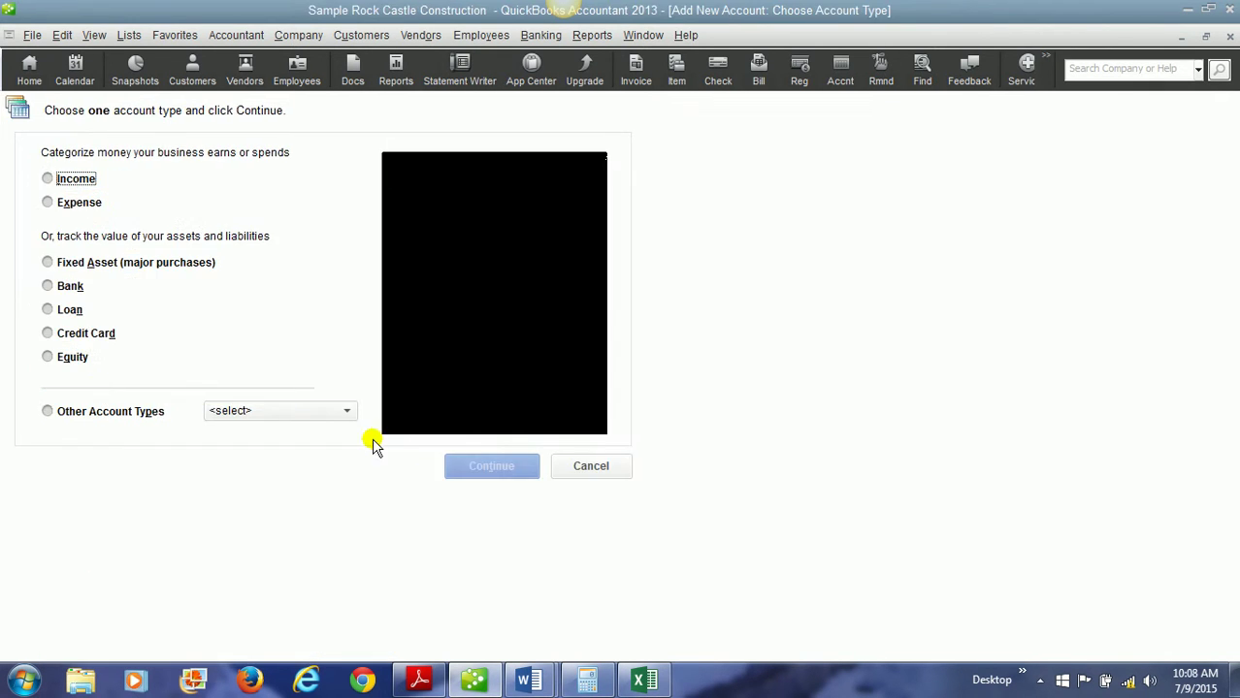
pyautogui.click(270, 412)
pyautogui.click(263, 539)
pyautogui.click(491, 465)
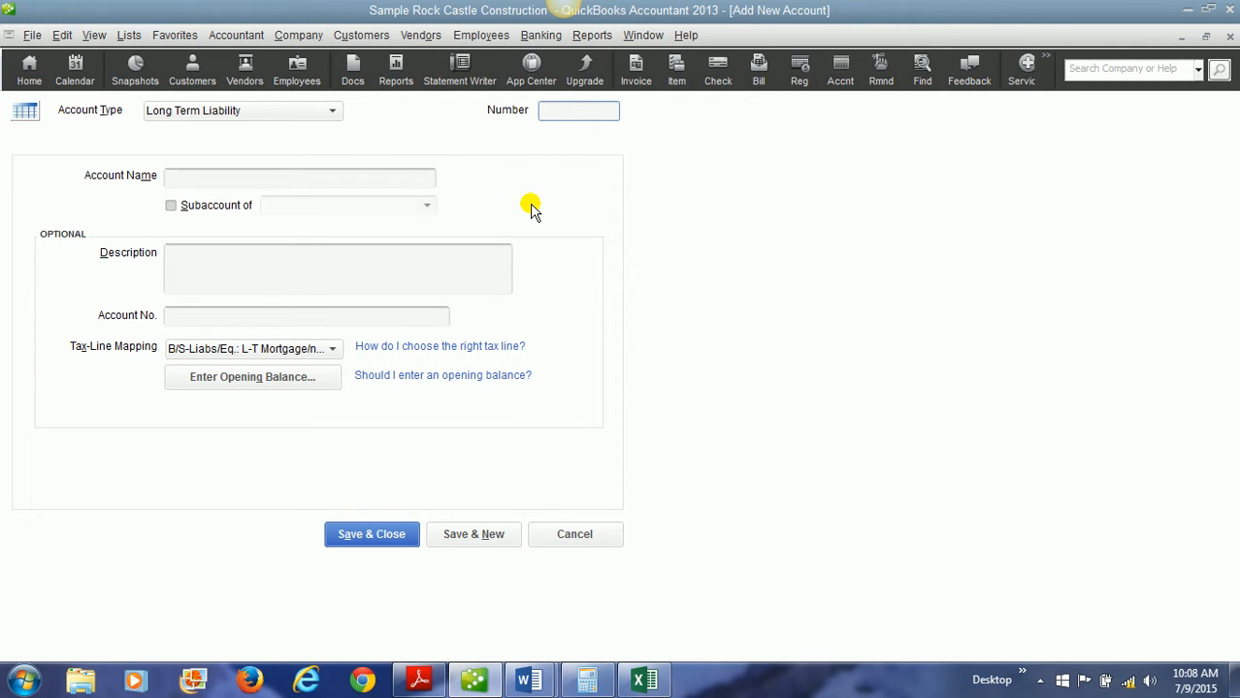
pyautogui.write('21550')
pyautogui.click(381, 176)
pyautogui.write('Computer Loan')
pyautogui.click(371, 534)
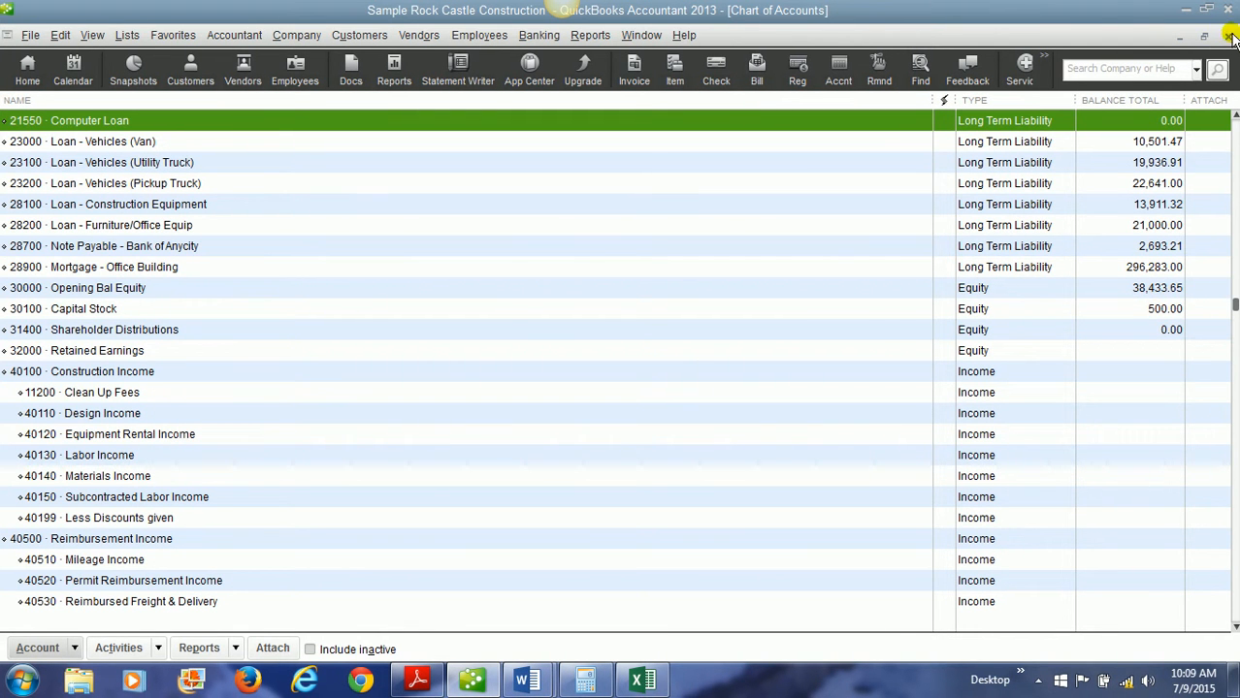
# Switch to the Fixed Asset Item List with the Name column widened to show full asset names
pyautogui.click(1228, 37)
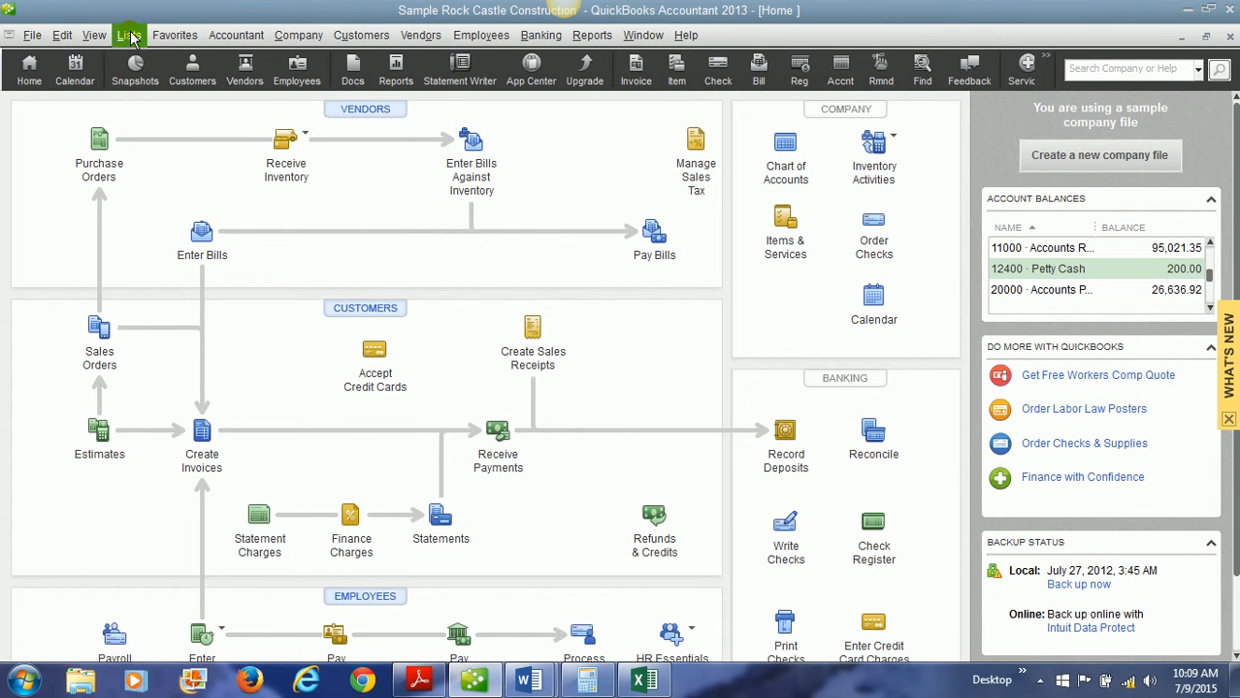
pyautogui.click(127, 35)
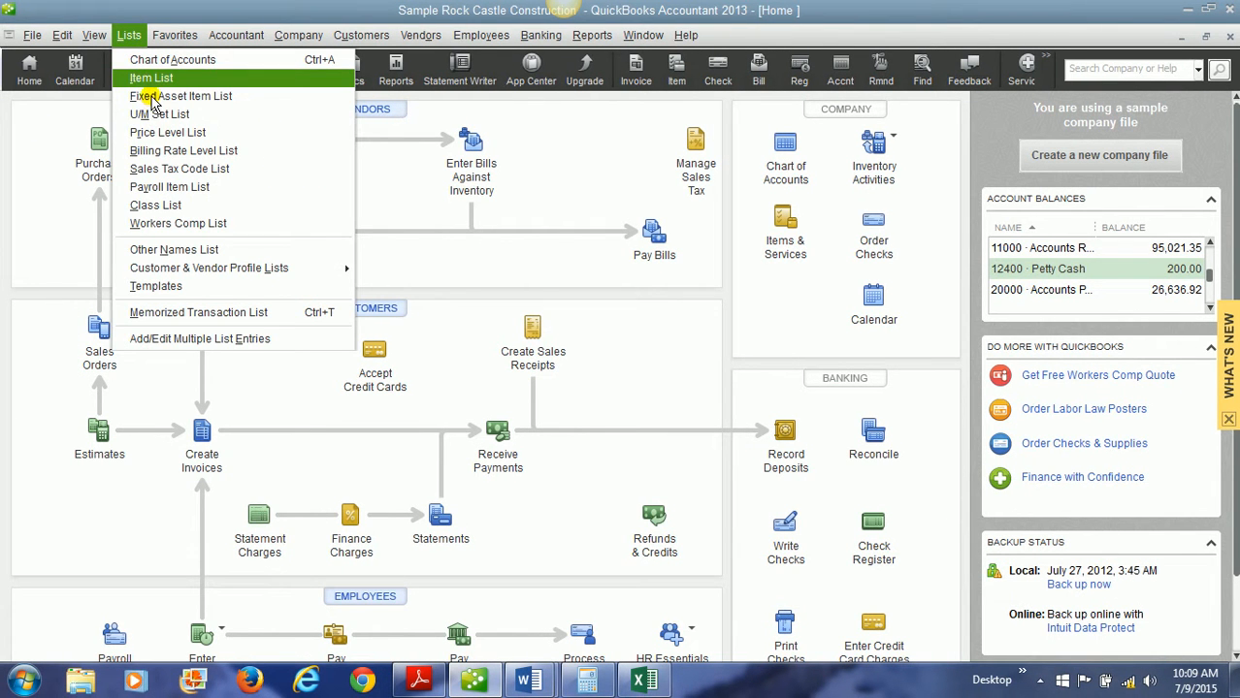
pyautogui.click(223, 96)
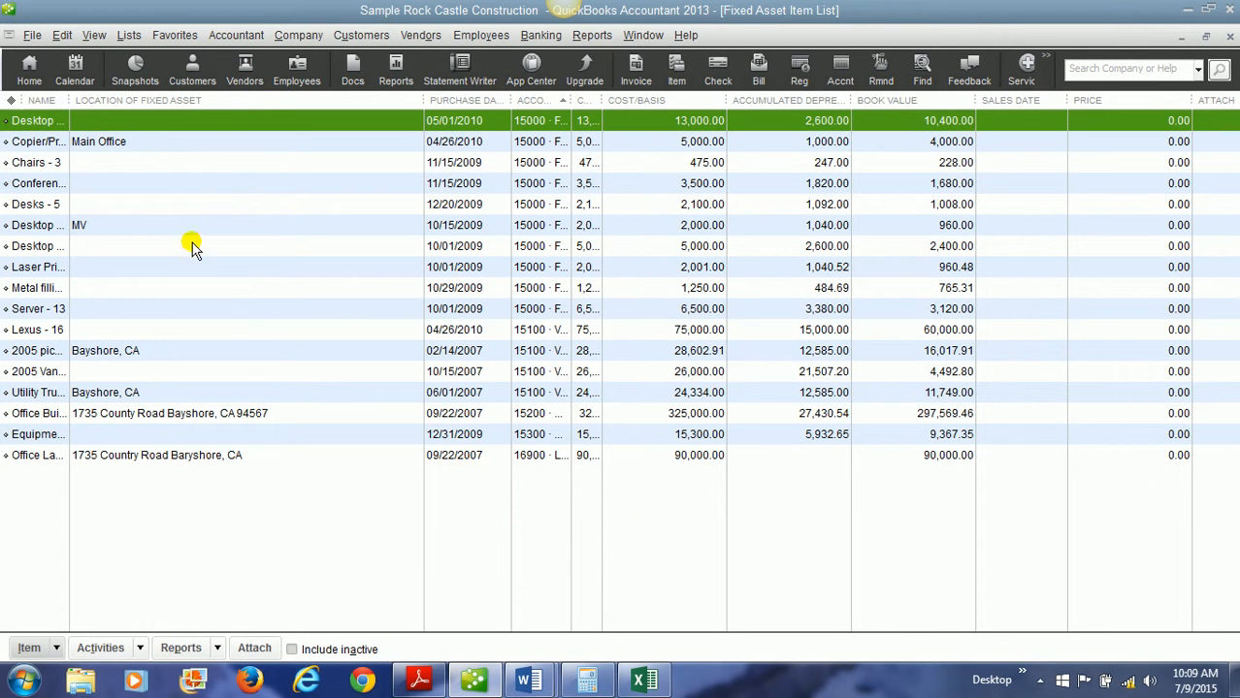
pyautogui.moveTo(70, 101); pyautogui.dragTo(234, 116)
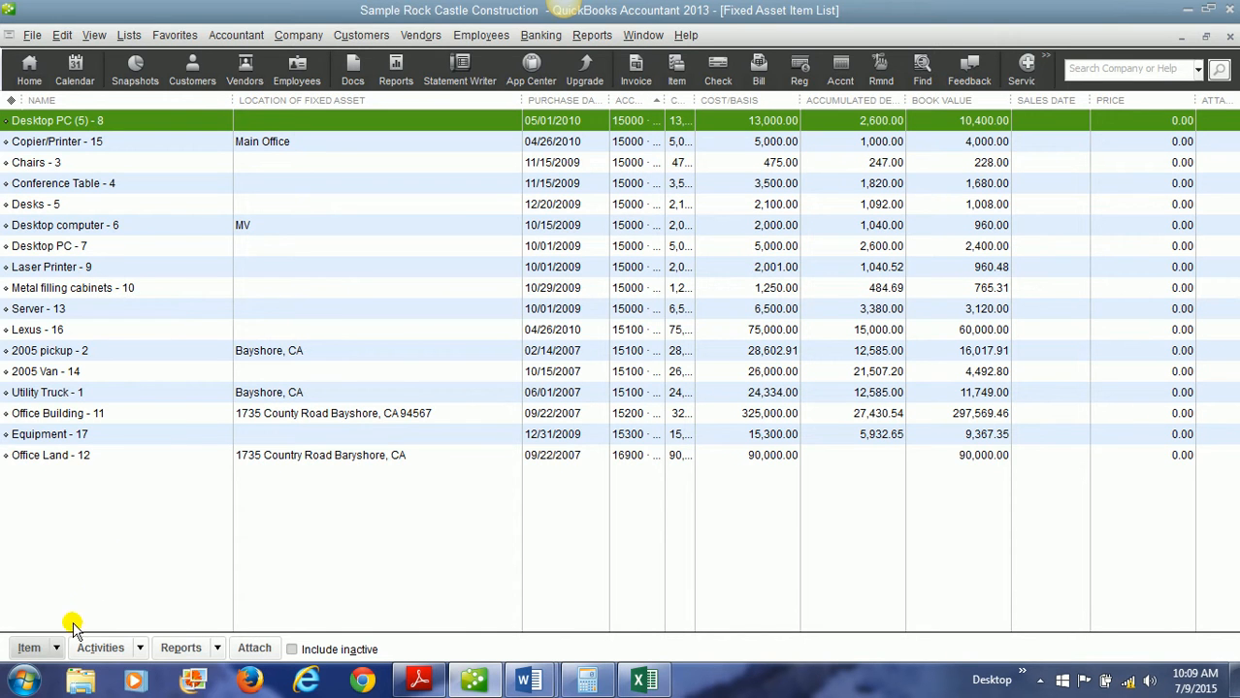
pyautogui.click(57, 648)
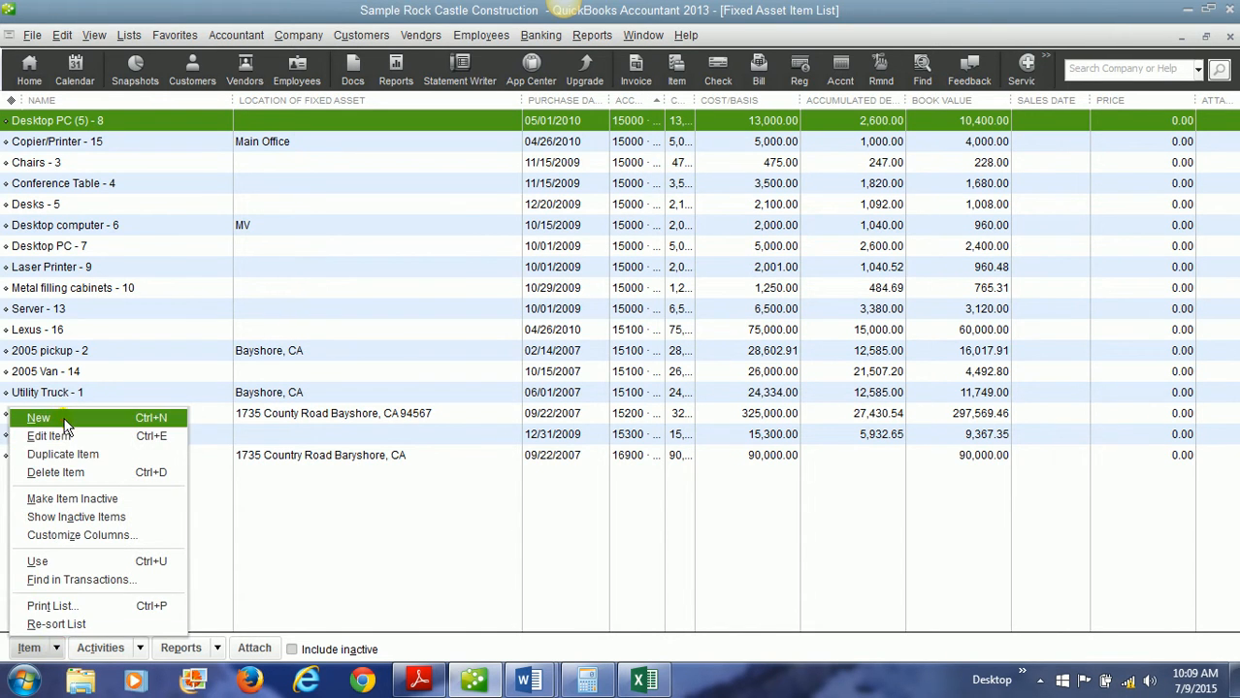
# Start a new fixed asset item assigned to the Computer Equipment asset account, with its purchase description
pyautogui.click(39, 417)
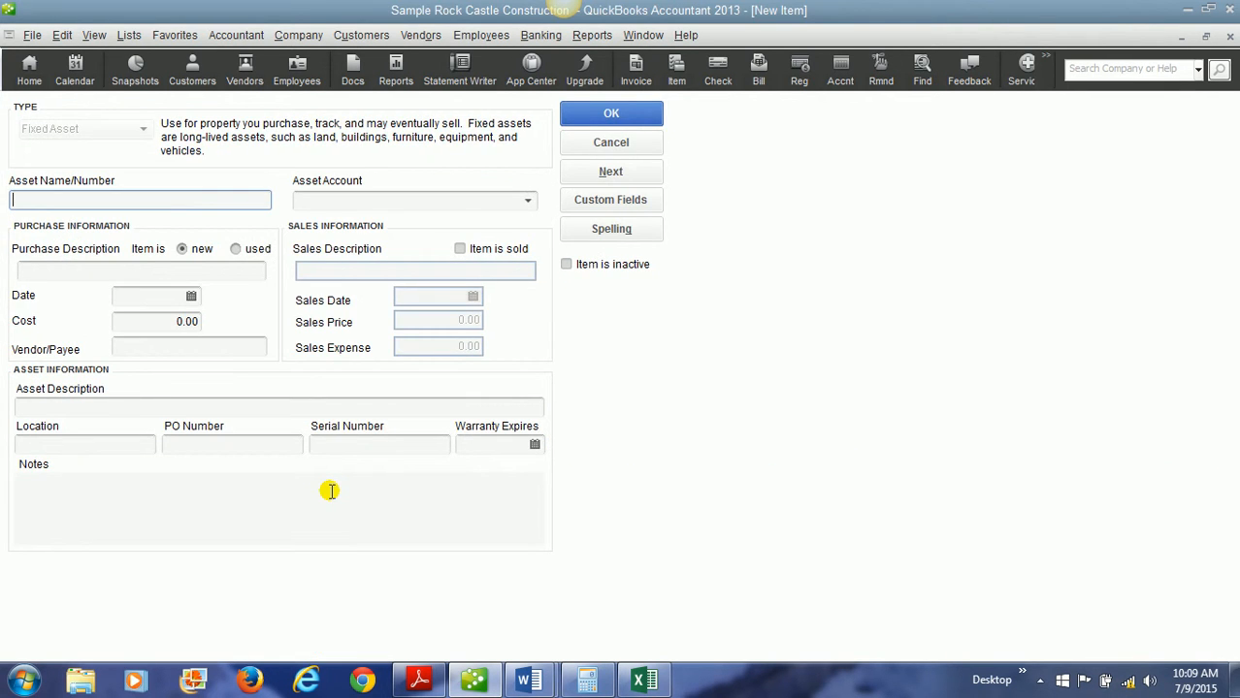
pyautogui.write('Computer ')
pyautogui.write('Equipment')
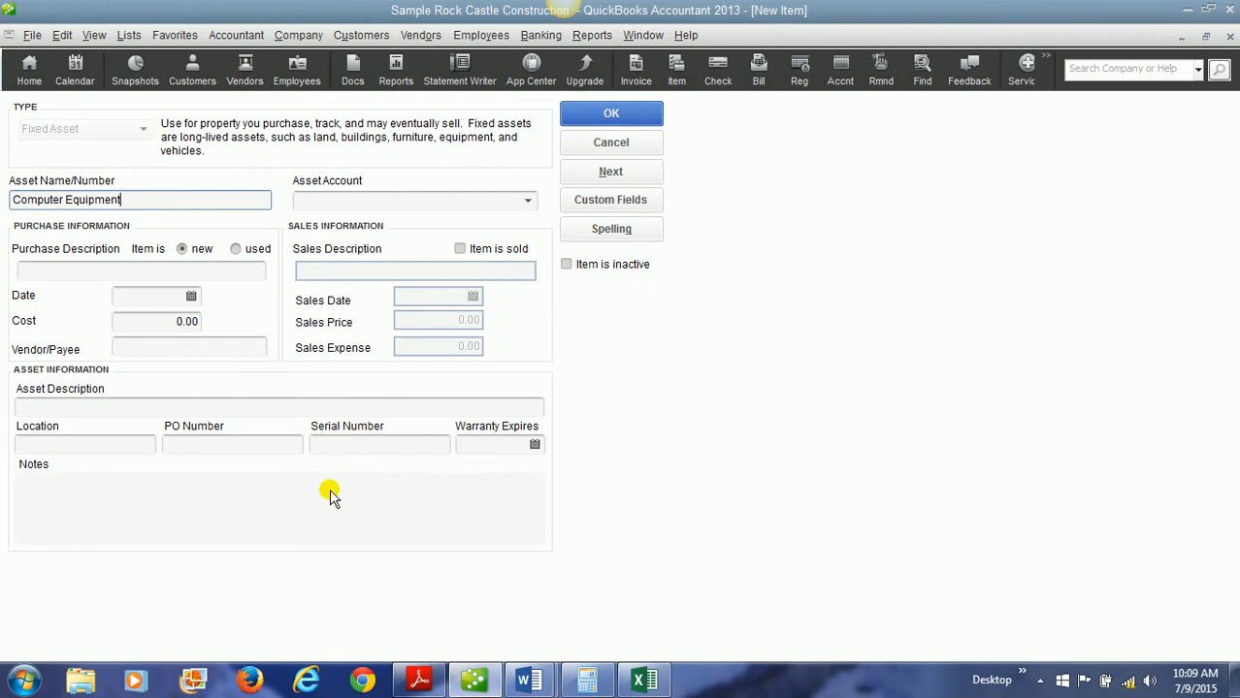
pyautogui.click(529, 199)
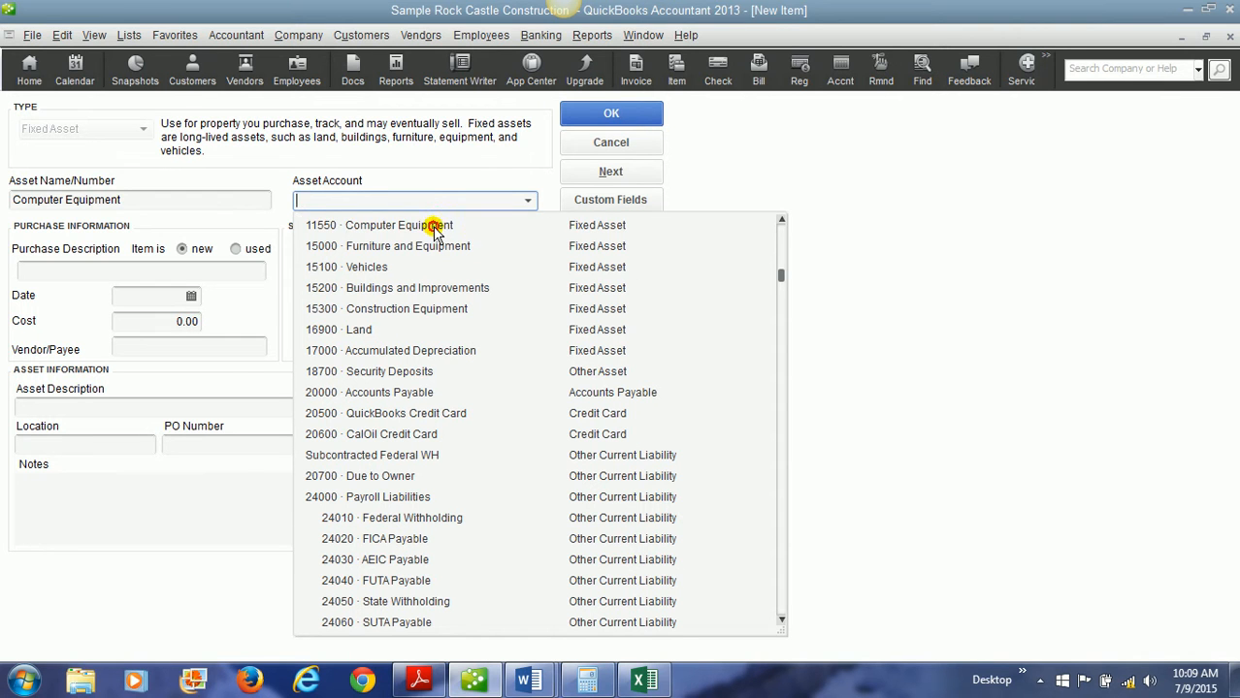
pyautogui.click(433, 227)
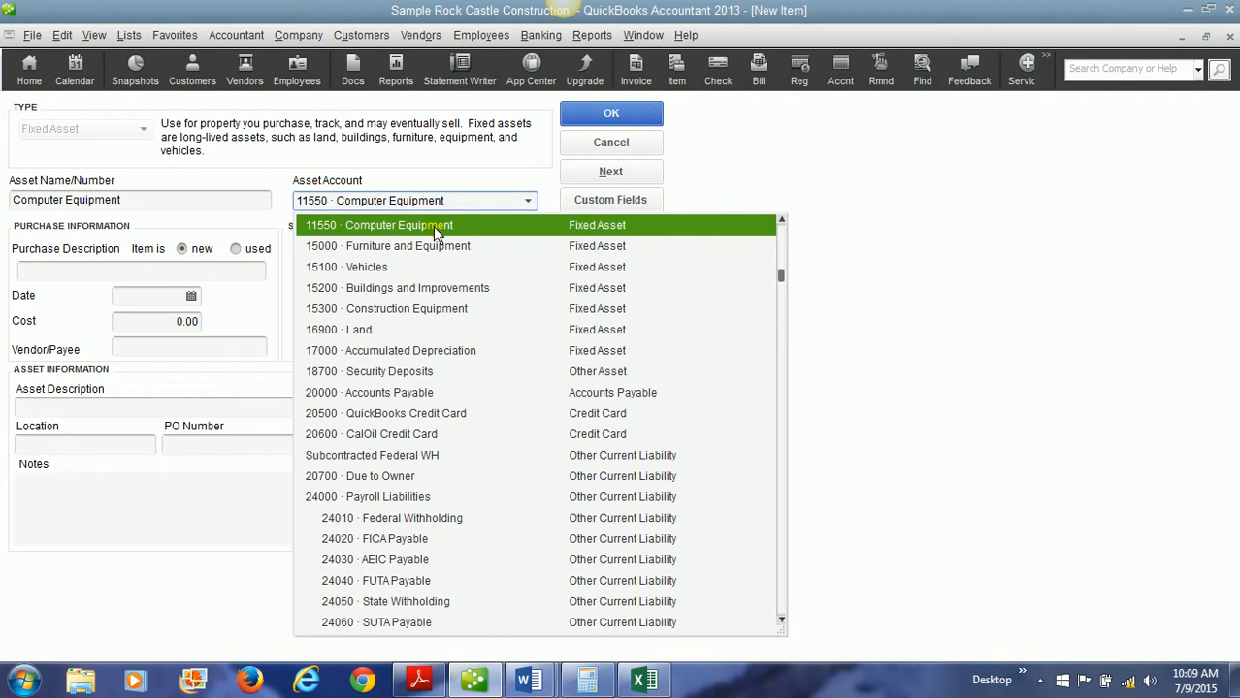
pyautogui.click(144, 270)
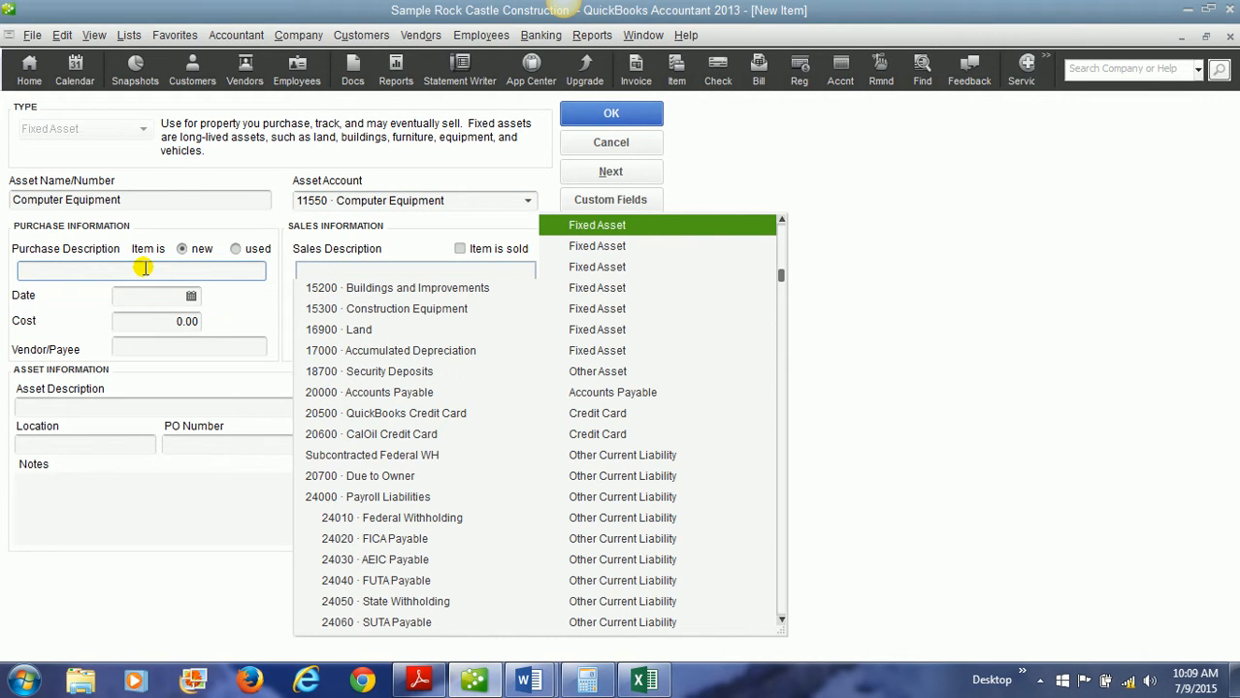
pyautogui.write('new computer for office')
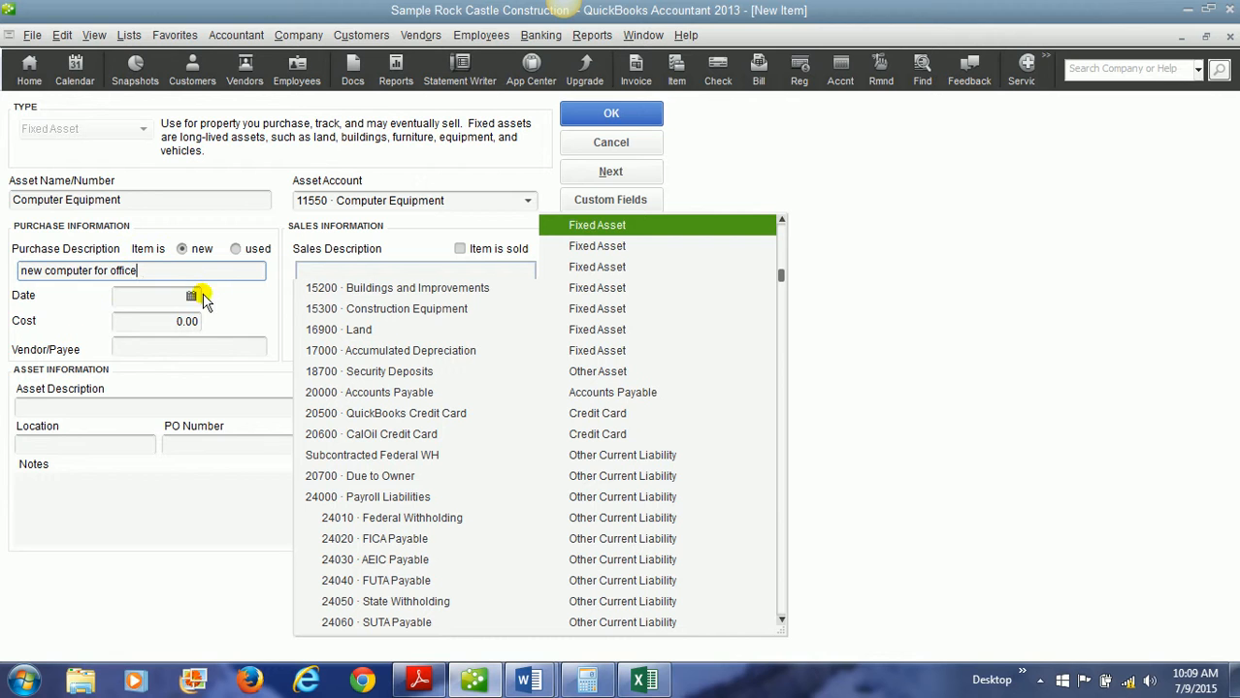
# Set the purchase date to 12/01/2017 and enter a cost of 5,000.00
pyautogui.click(192, 296)
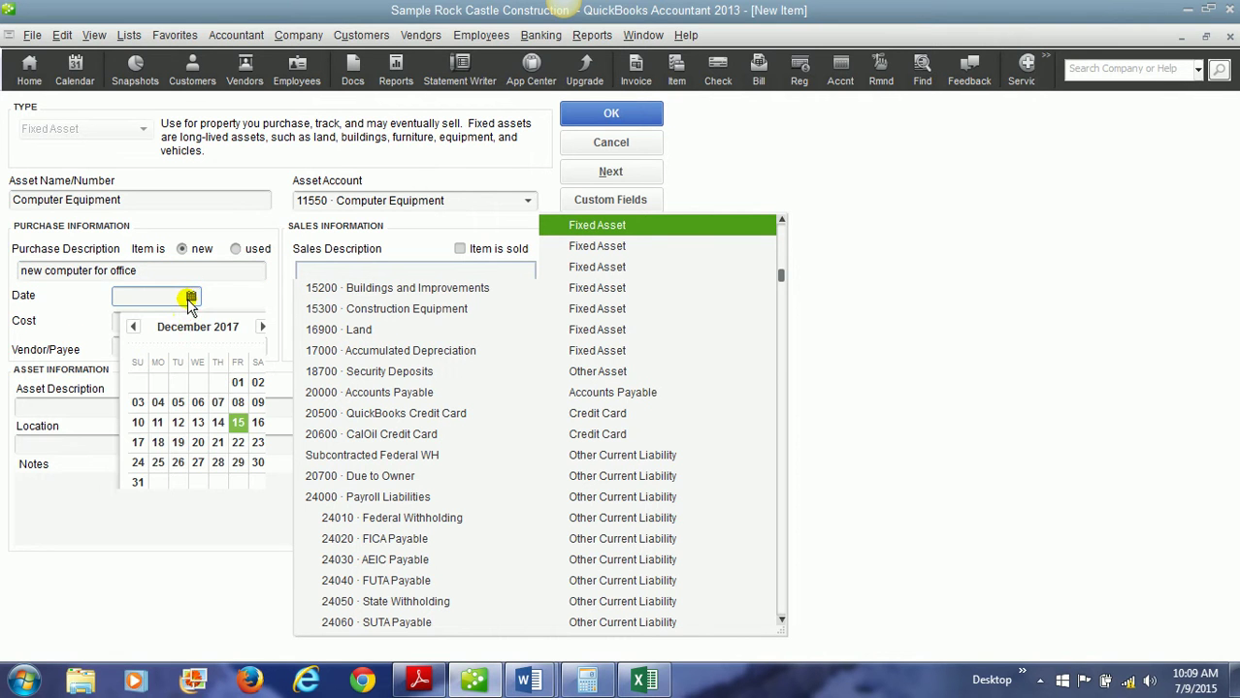
pyautogui.click(237, 383)
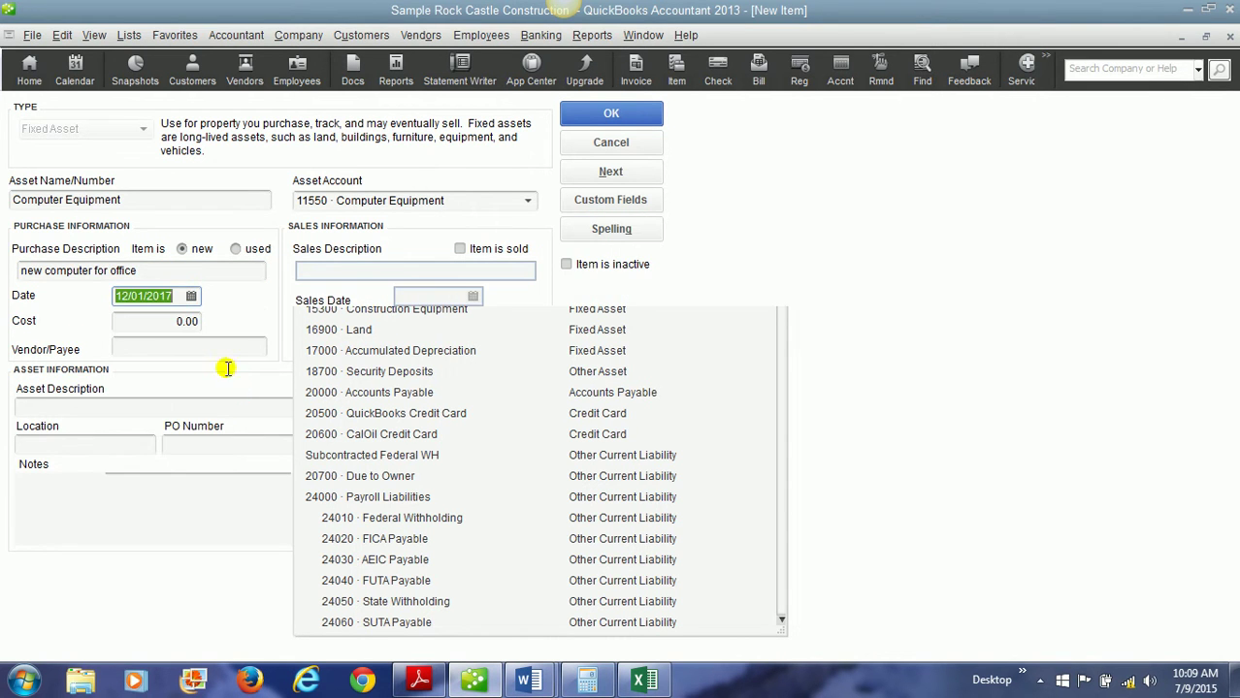
pyautogui.click(193, 325)
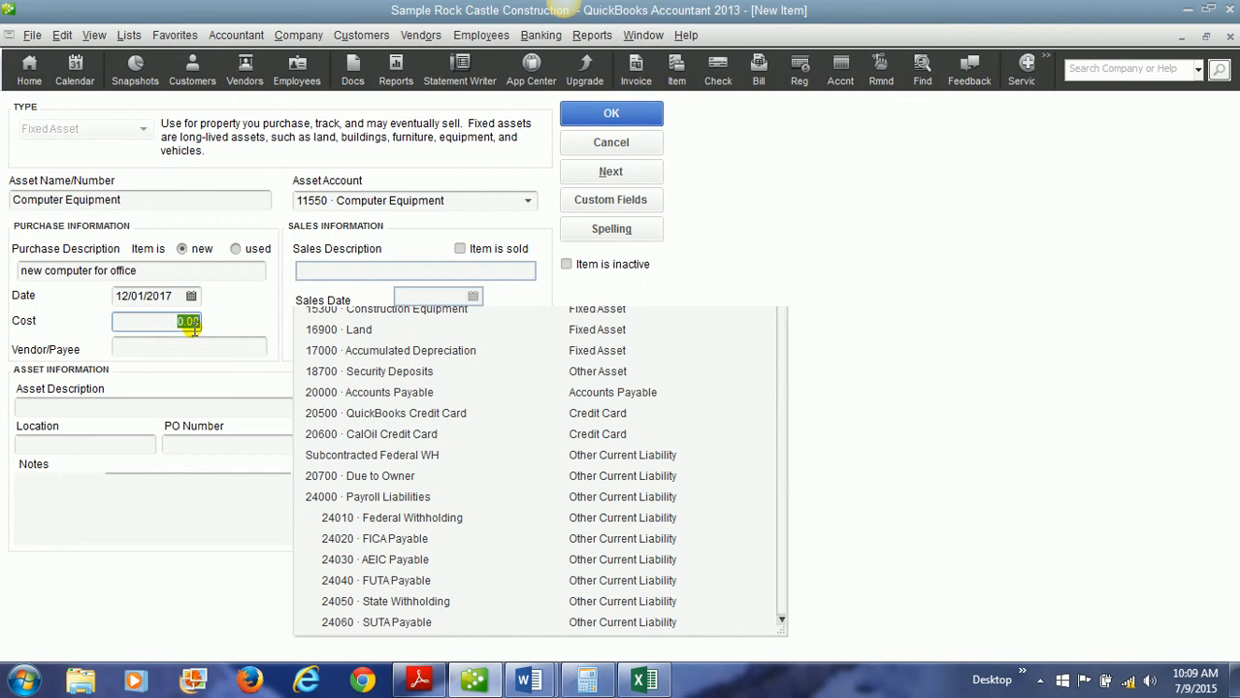
pyautogui.write('5000')
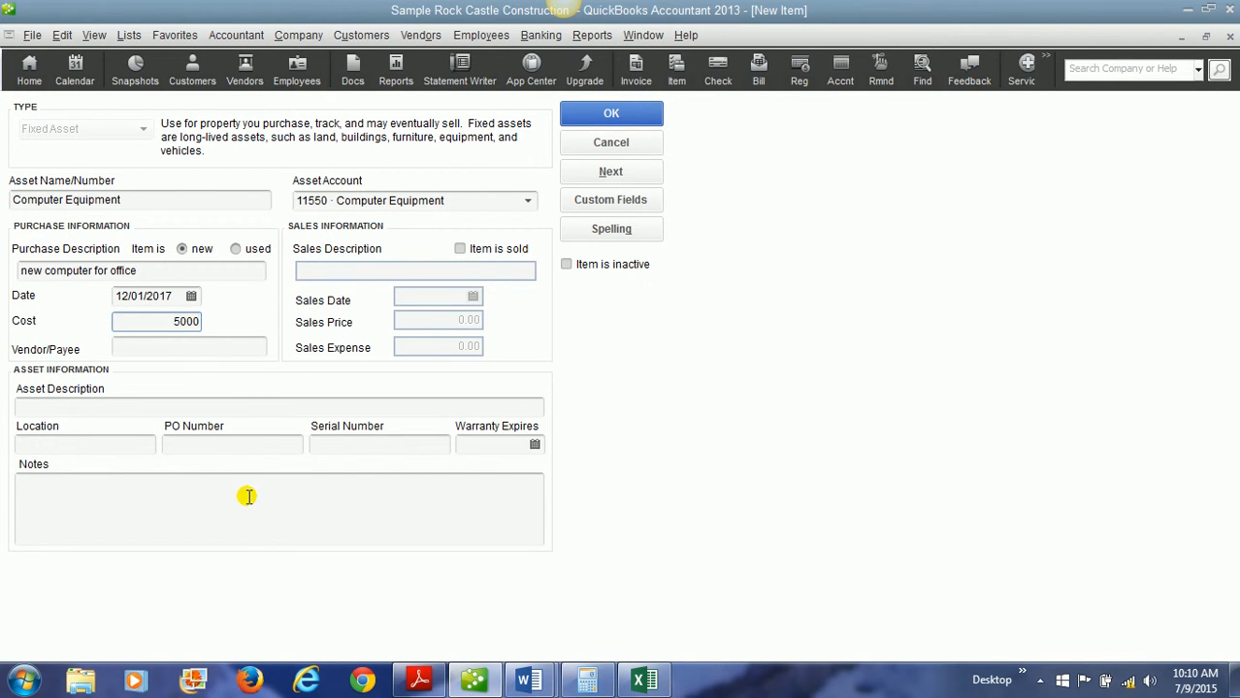
# Add description 'New Dell computer for office' and location Office, then save the asset
pyautogui.click(226, 349)
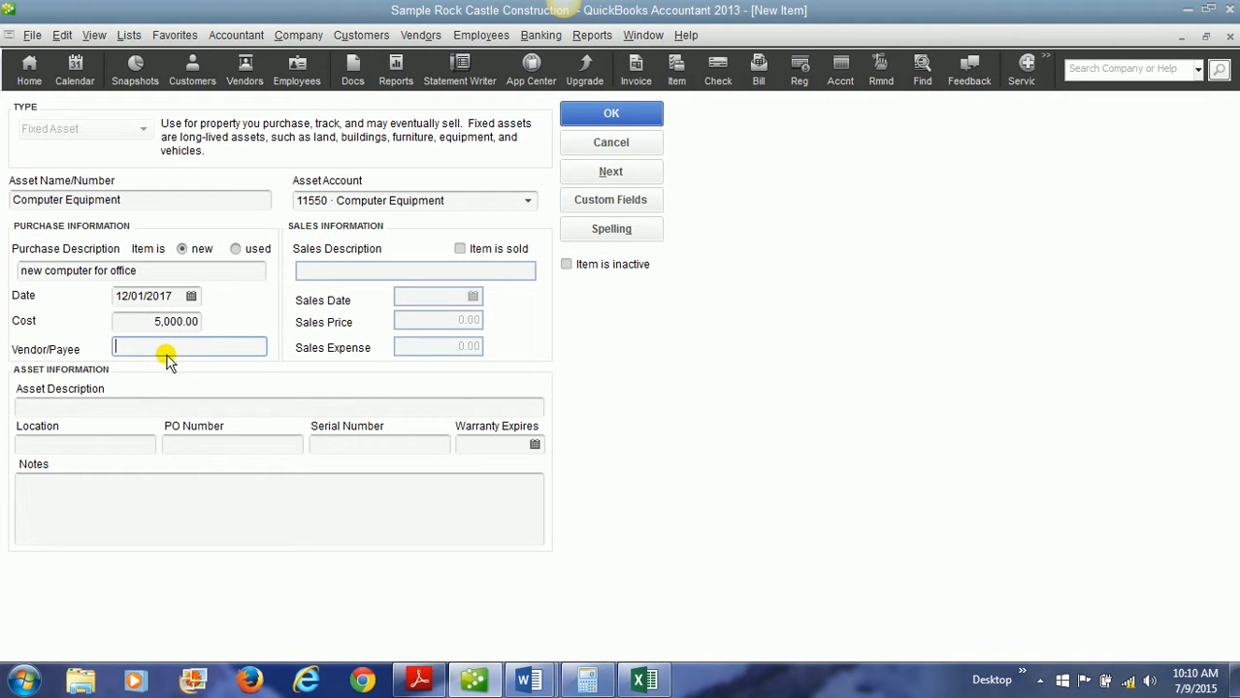
pyautogui.click(161, 407)
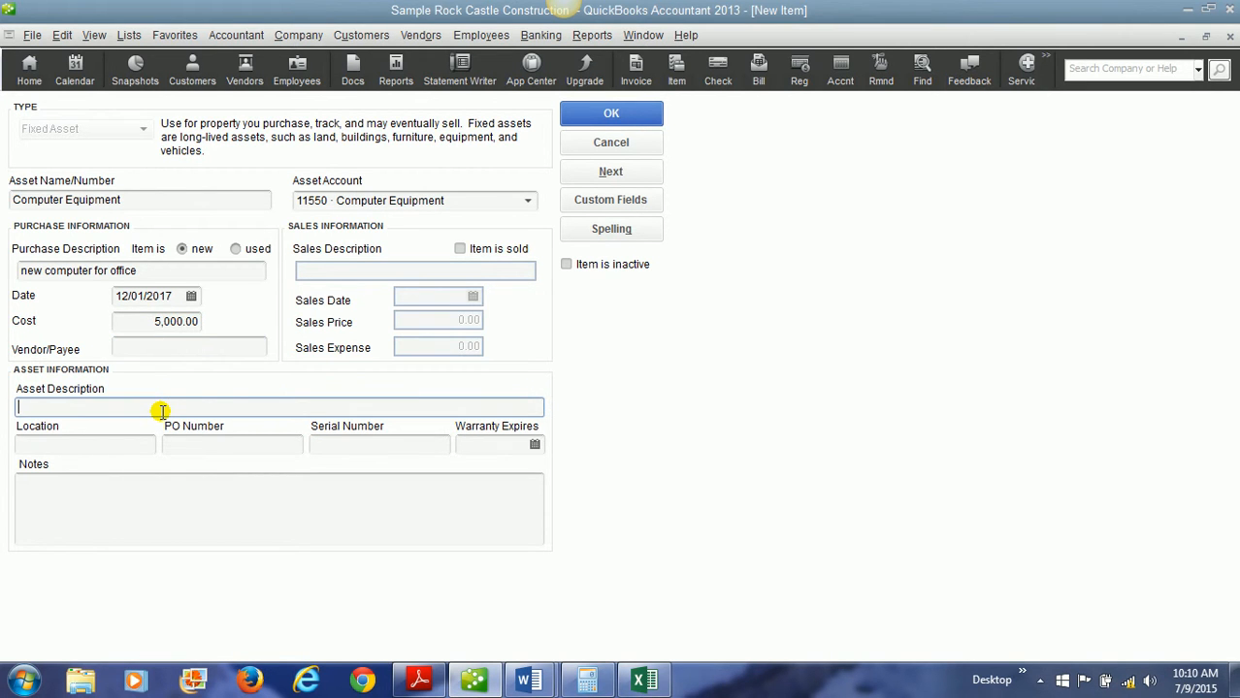
pyautogui.write('New Dell computer for office')
pyautogui.click(49, 445)
pyautogui.write('Office')
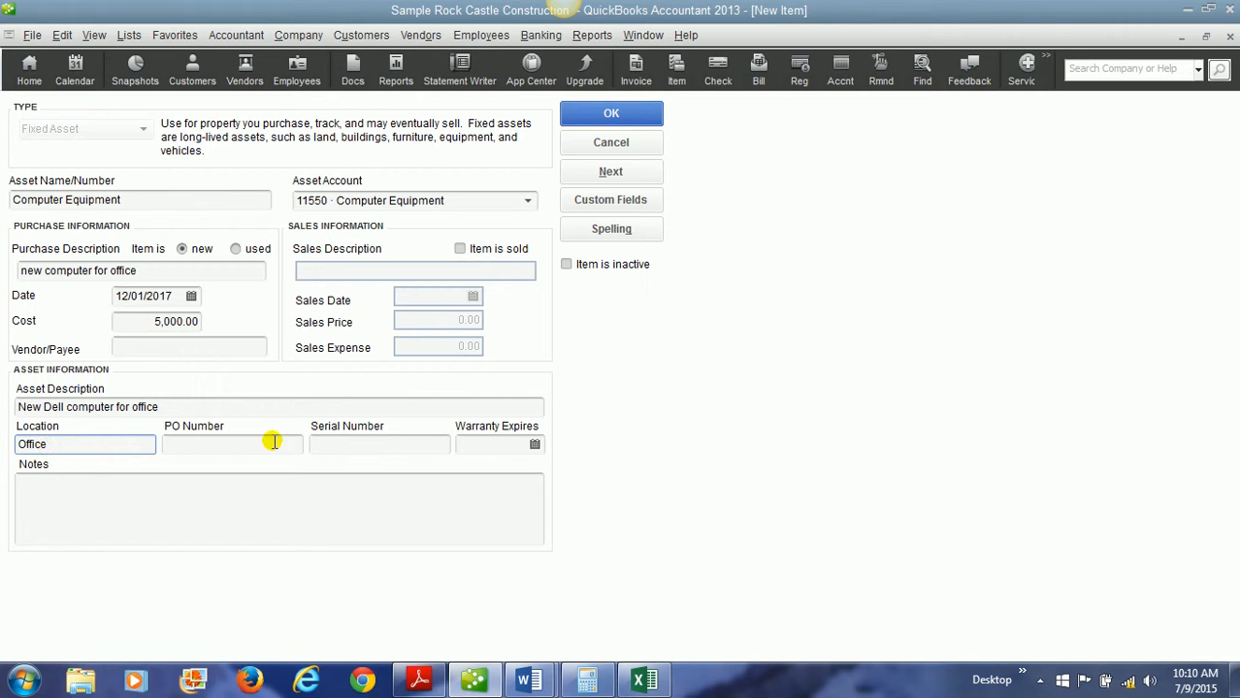
pyautogui.click(427, 443)
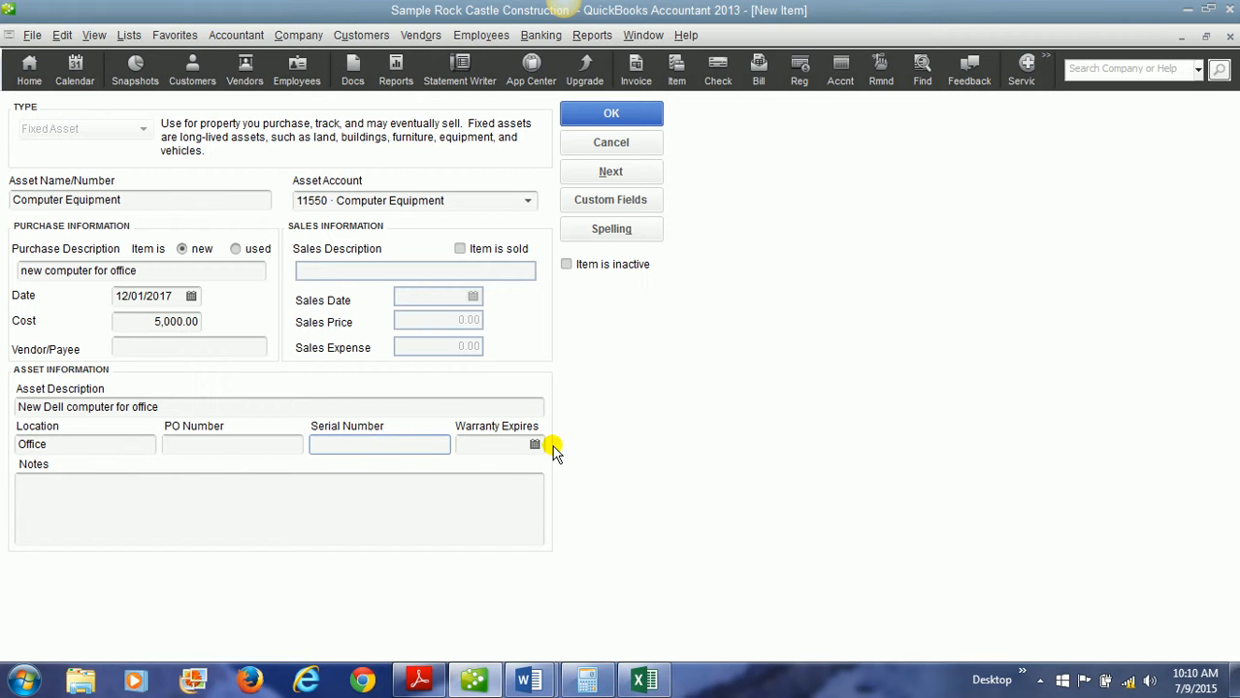
pyautogui.click(495, 446)
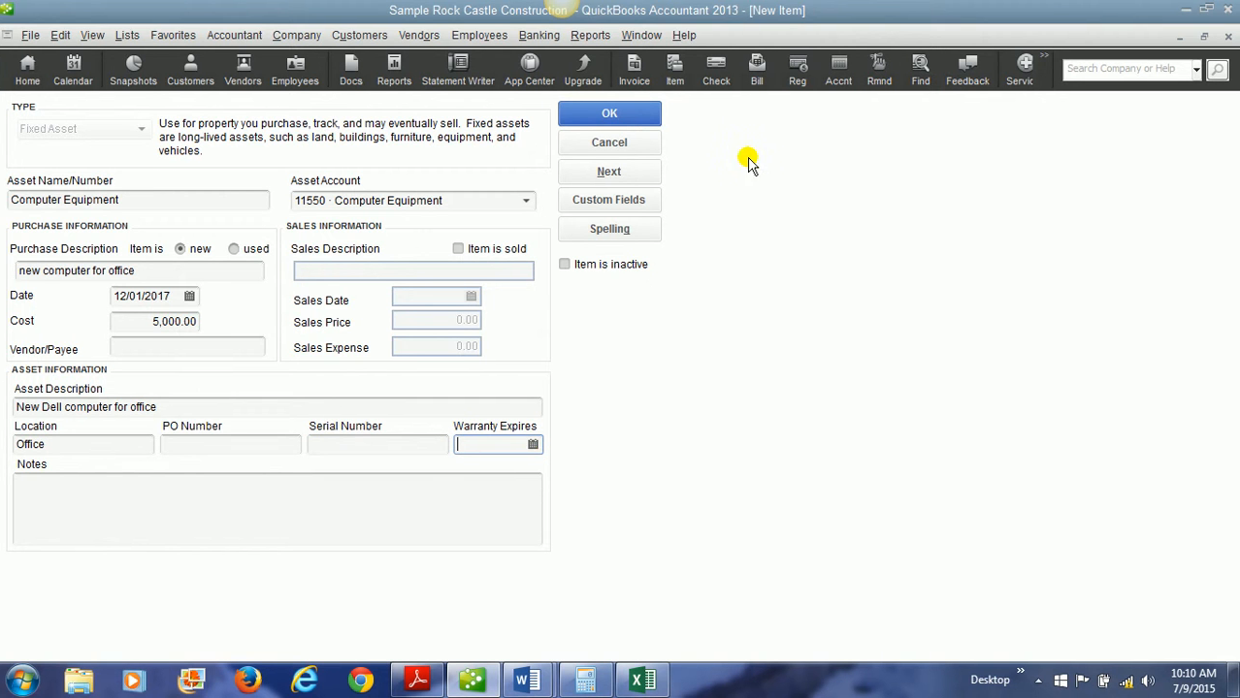
pyautogui.click(624, 115)
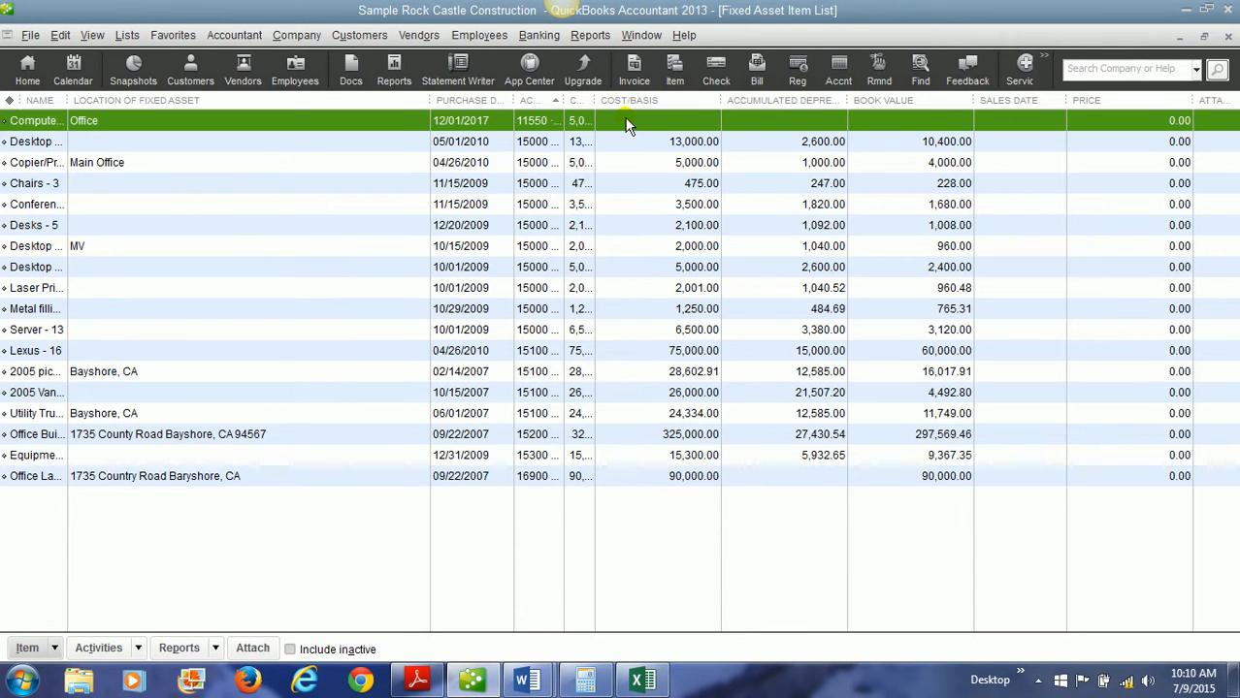
# Return to the chart of accounts and select 21550 Computer Loan
pyautogui.click(1227, 36)
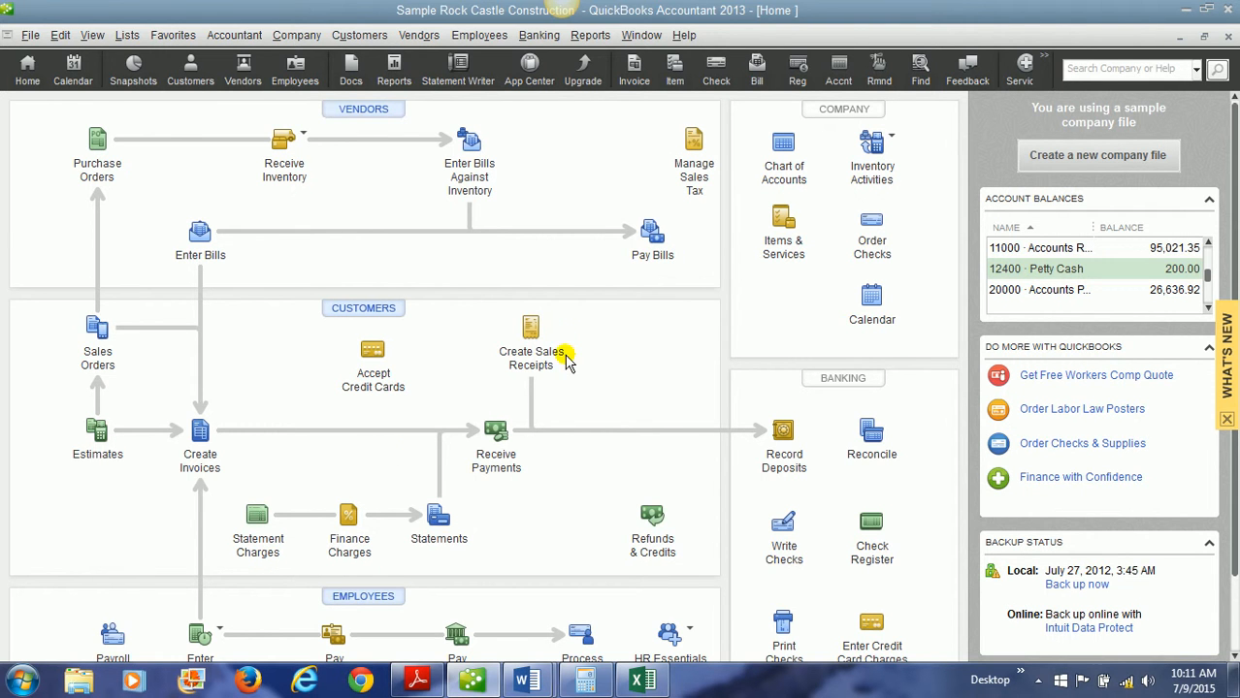
pyautogui.click(783, 156)
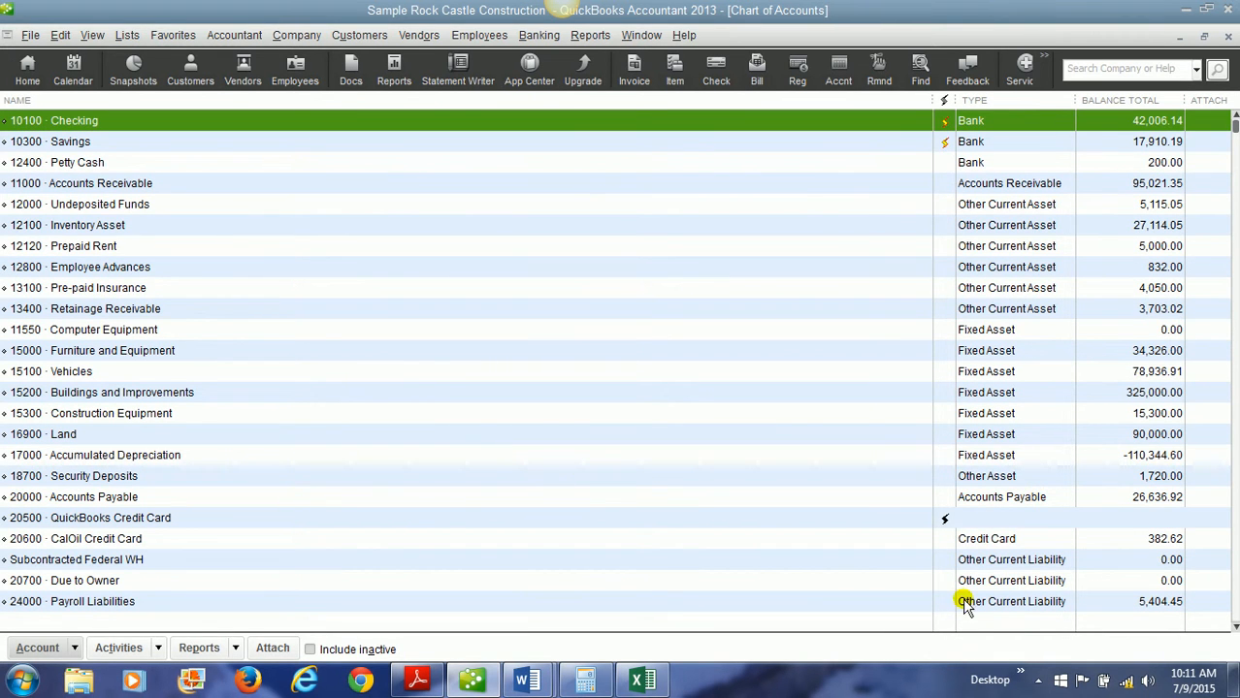
pyautogui.click(1234, 380)
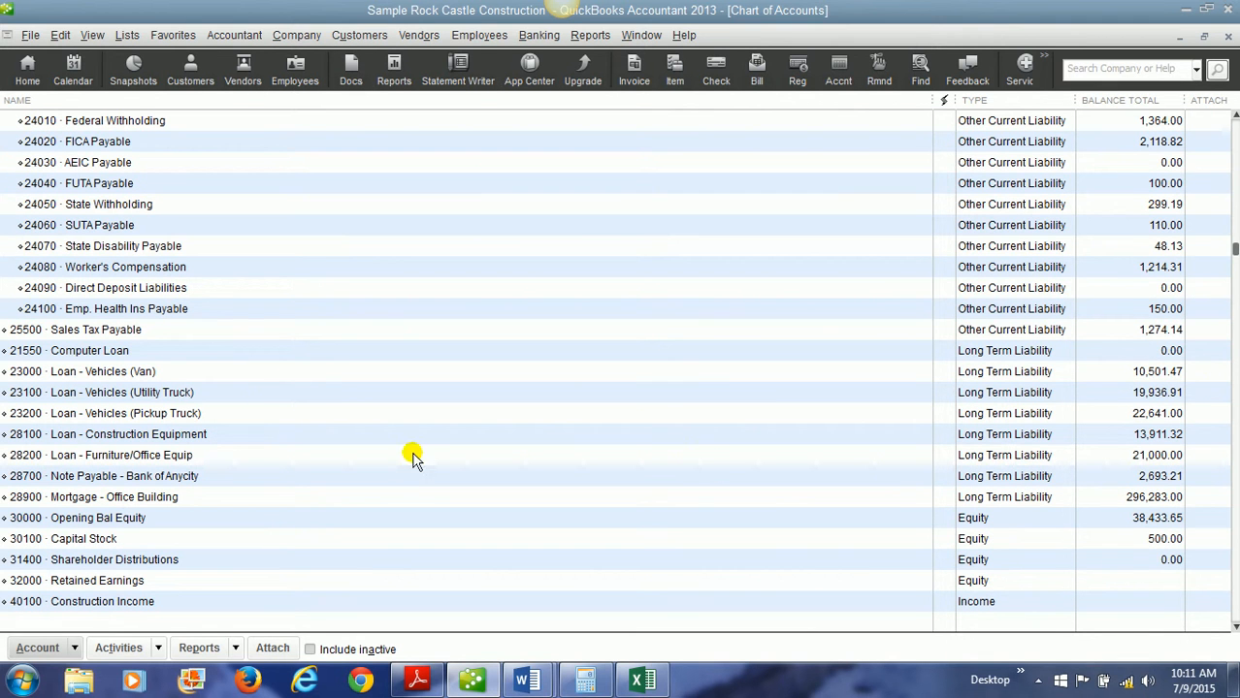
pyautogui.click(190, 351)
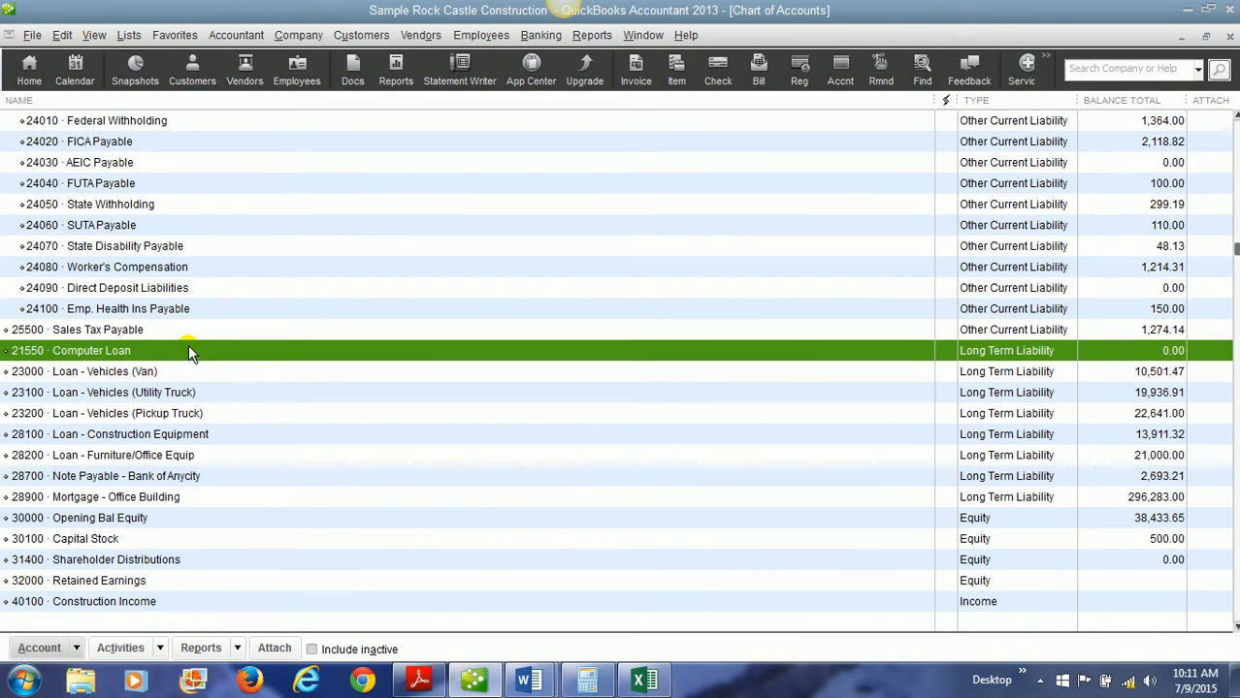
# Record a 5,000.00 increase in the Computer Loan register to 11550 Computer Equipment, memo 'new computer for office'
pyautogui.doubleClick(190, 352)
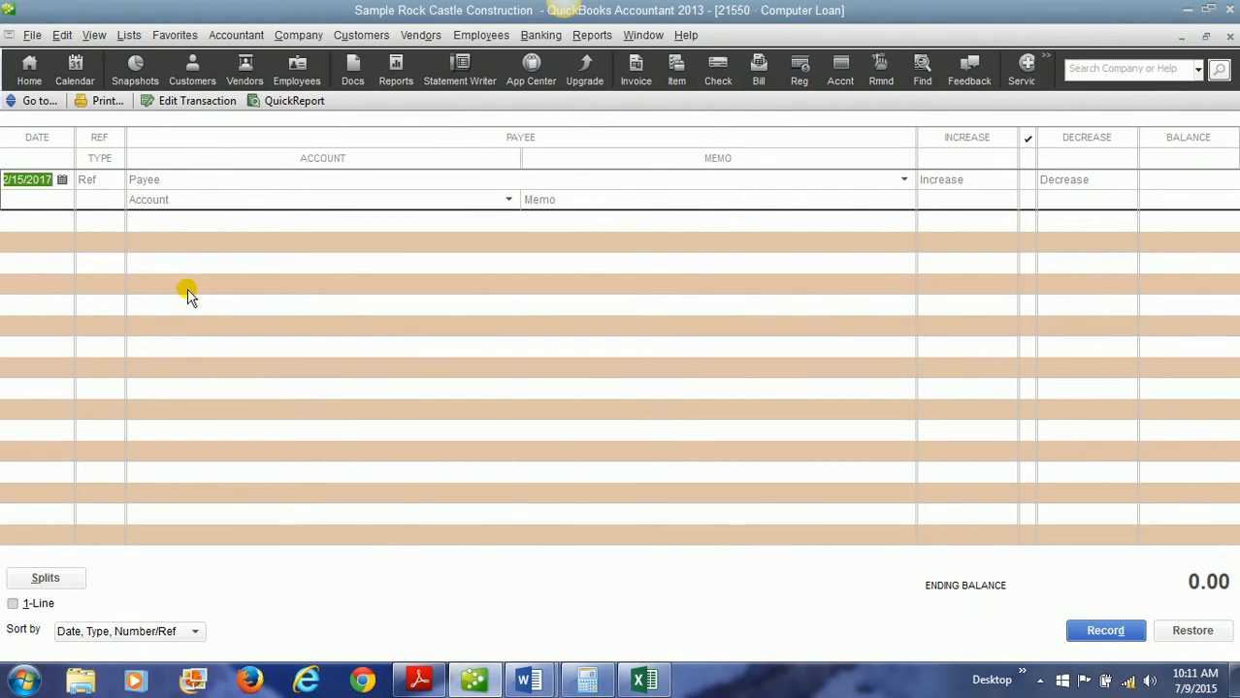
pyautogui.click(226, 199)
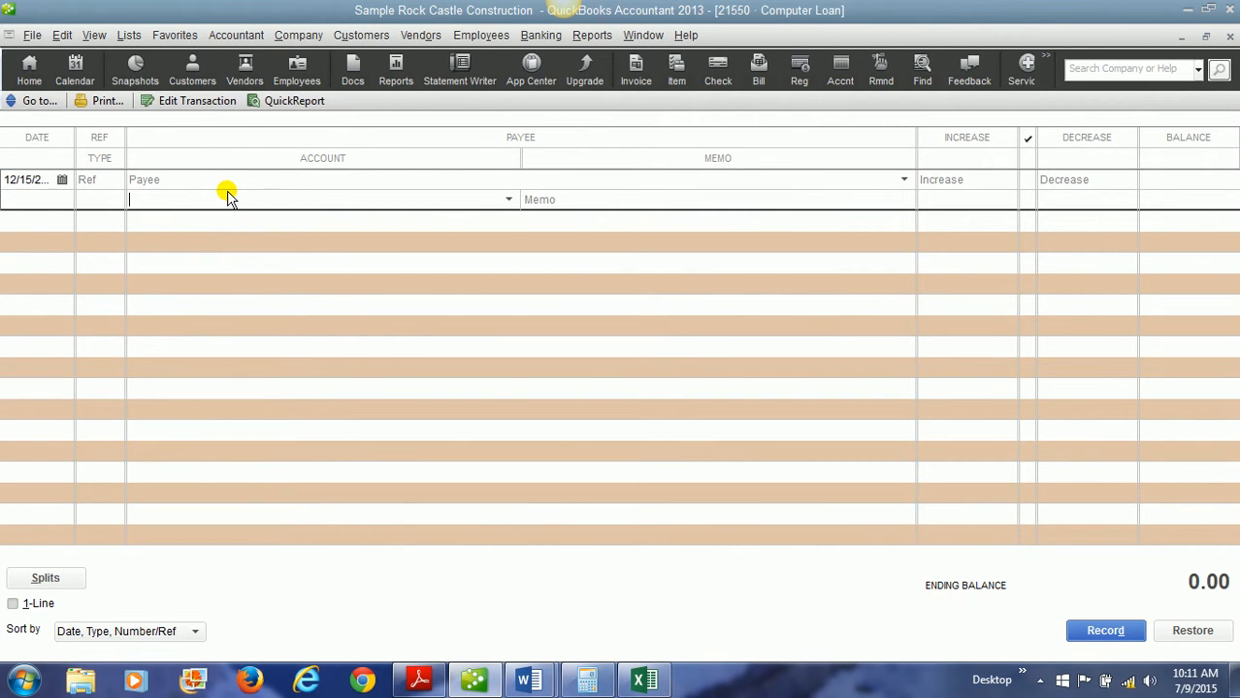
pyautogui.write('Computer Equipment')
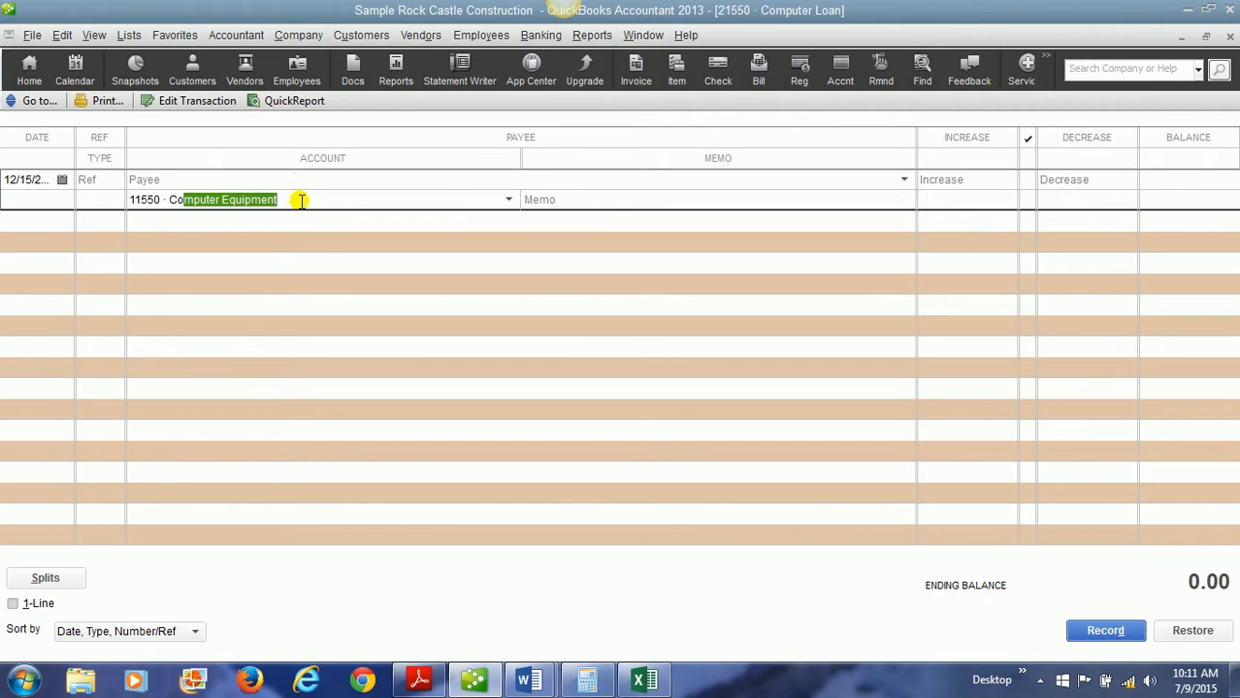
pyautogui.click(554, 198)
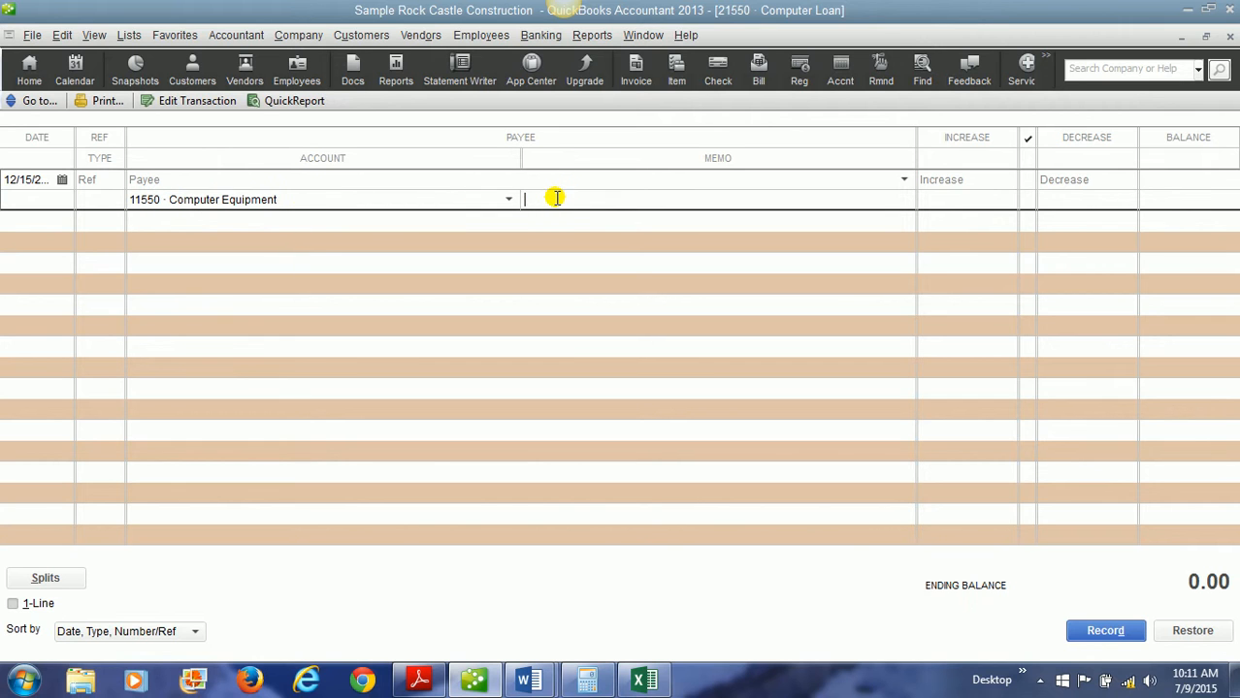
pyautogui.write('new computer for office')
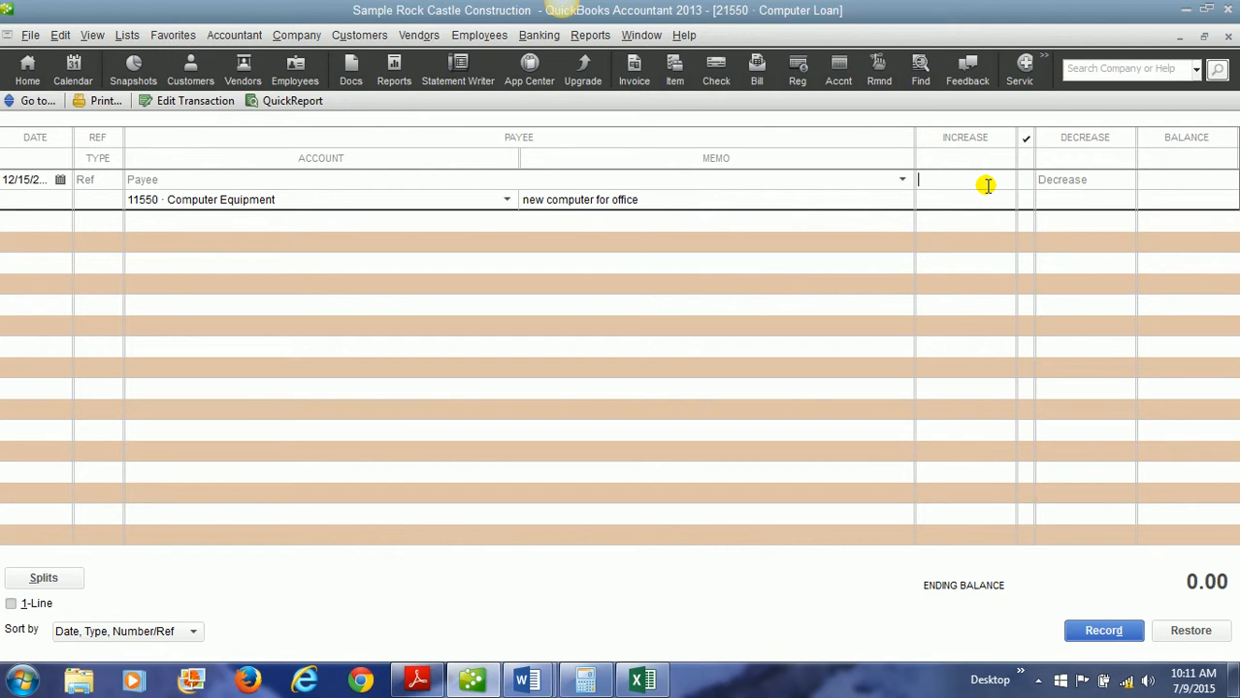
pyautogui.write('50')
pyautogui.write('0')
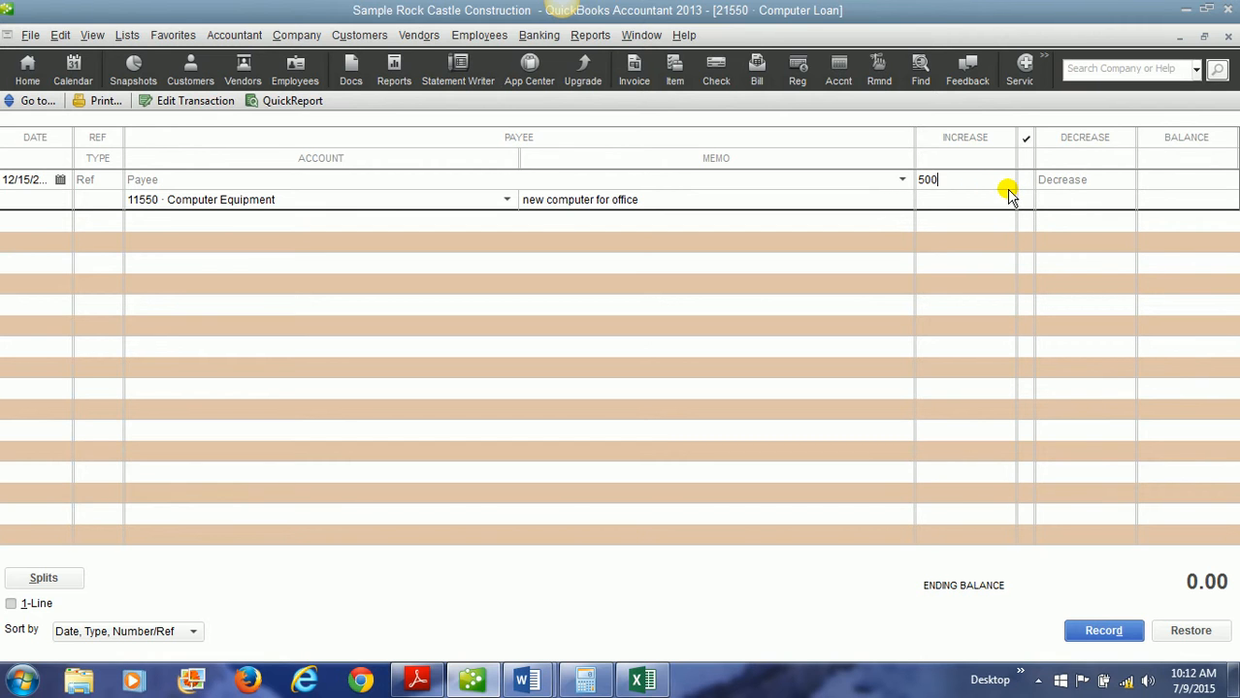
pyautogui.write('0')
pyautogui.click(1104, 632)
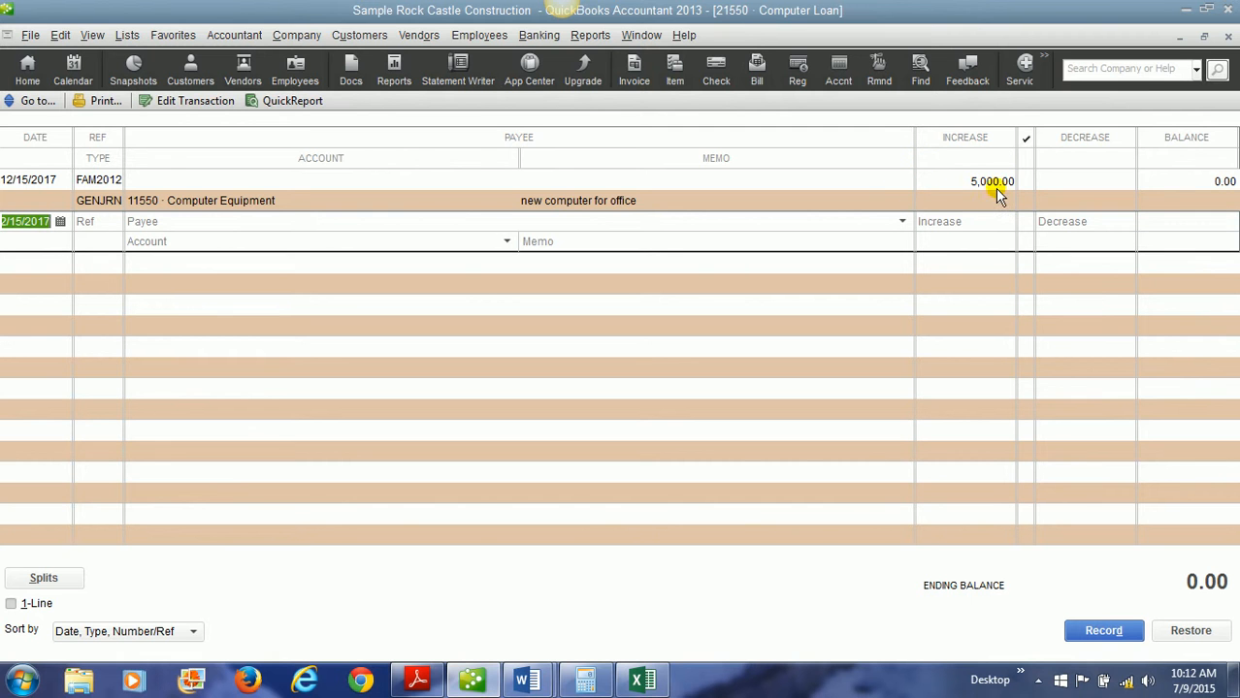
# Verify Computer Loan and Computer Equipment each show 5,000.00, then close the chart of accounts
pyautogui.click(1228, 39)
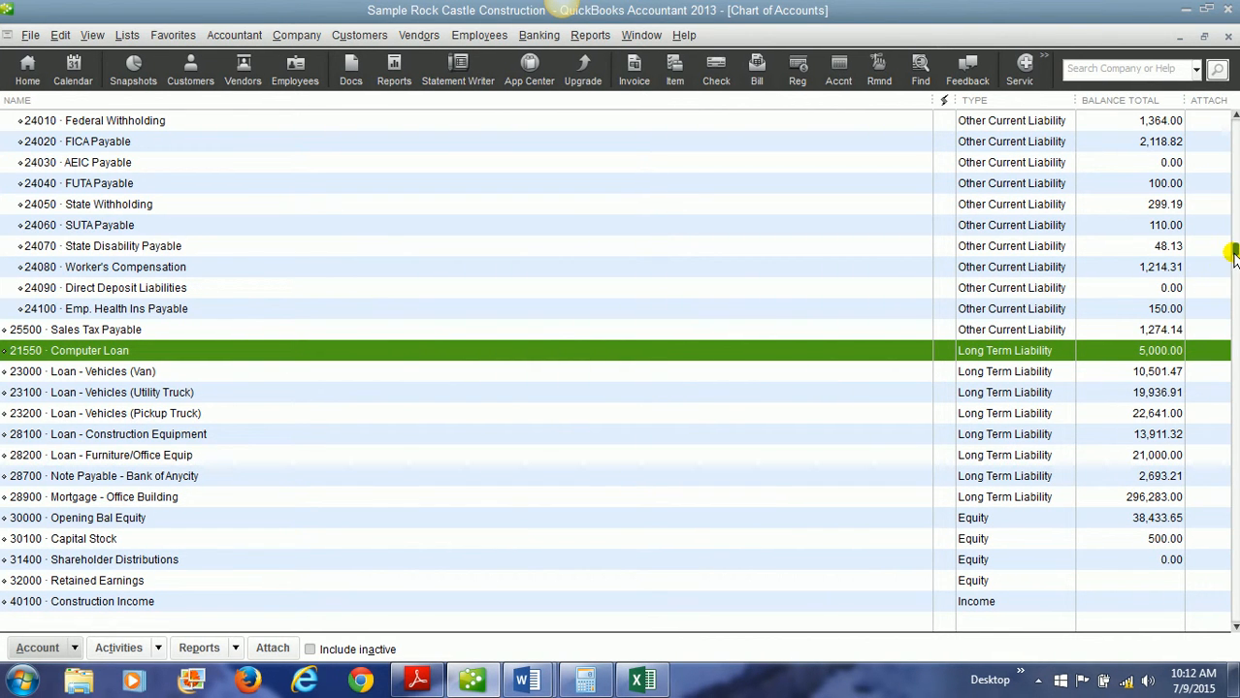
pyautogui.moveTo(1233, 247); pyautogui.dragTo(1233, 155)
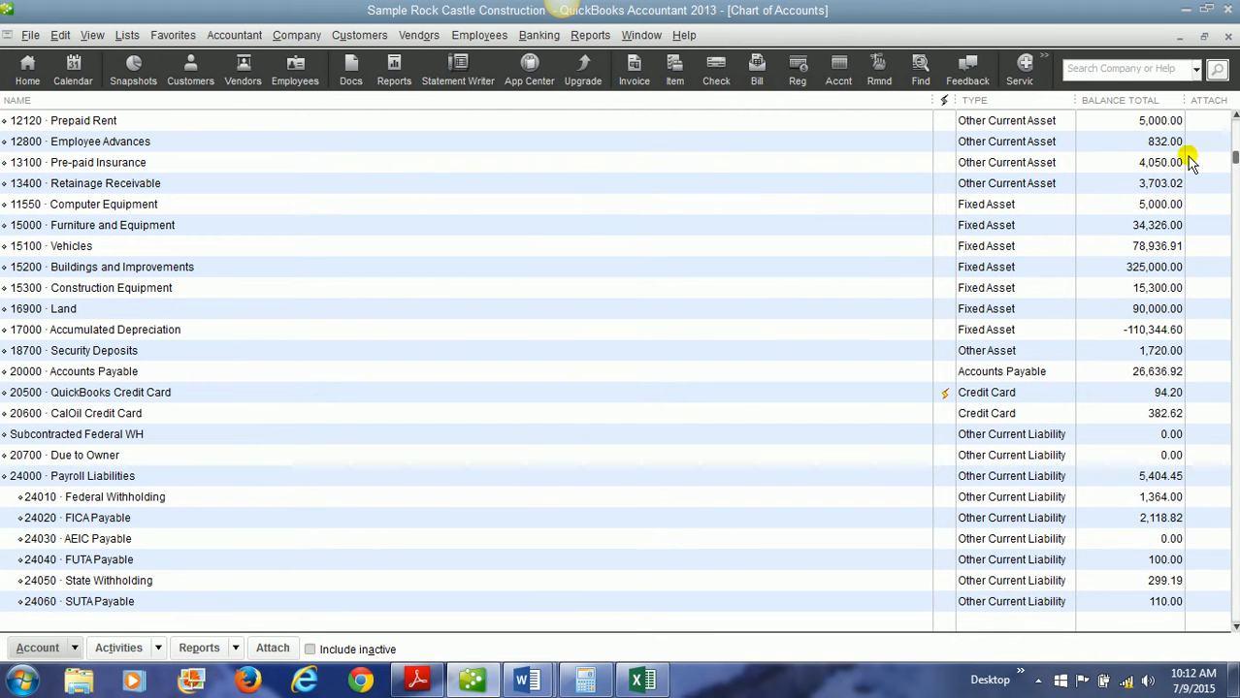
pyautogui.click(1075, 205)
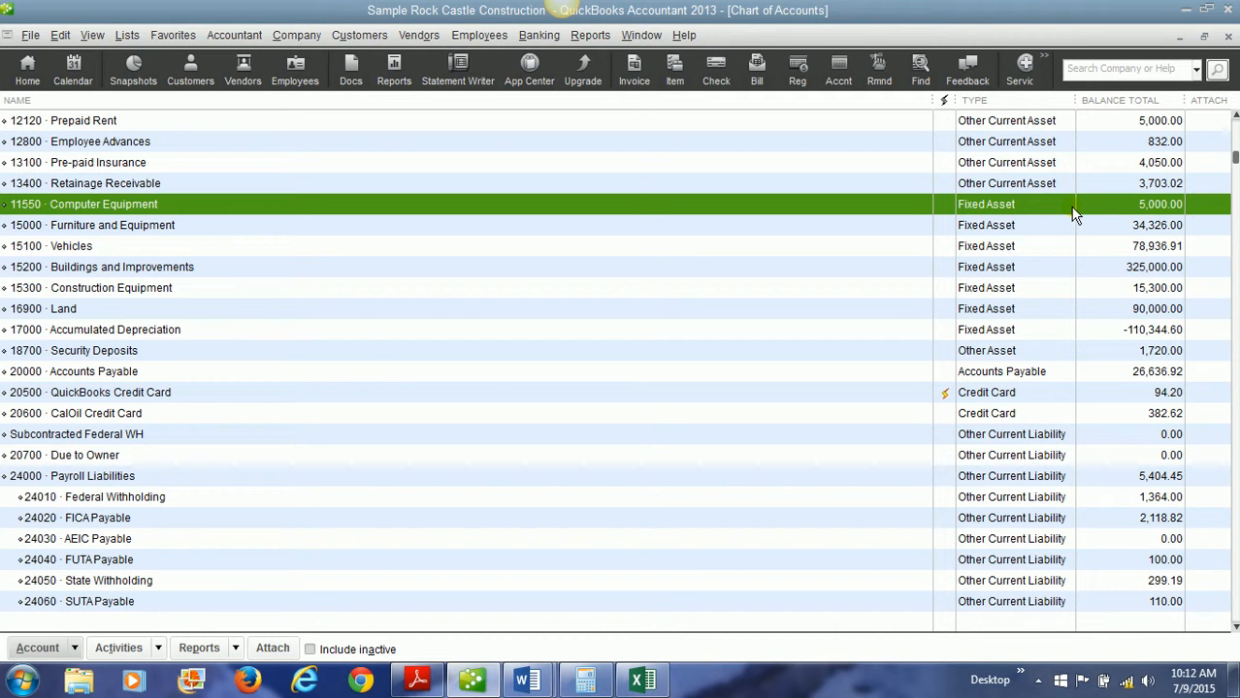
pyautogui.click(1230, 37)
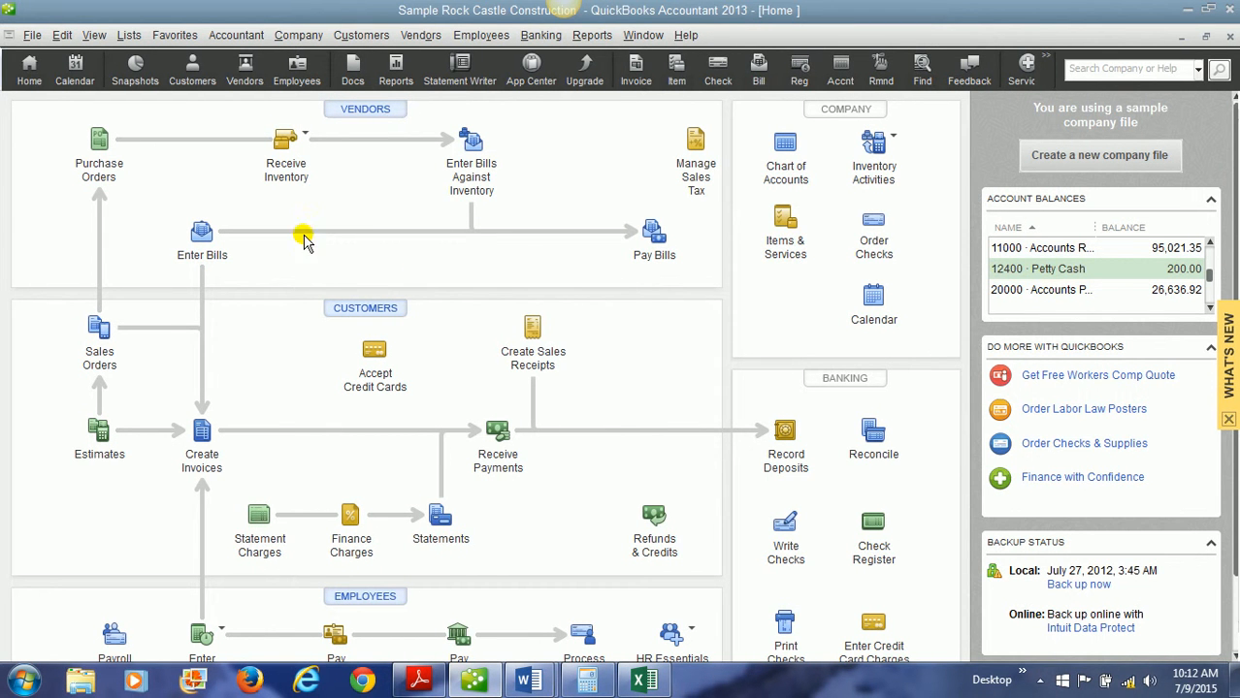
# Open Loan Manager from the Banking menu, showing an empty loan list
pyautogui.click(540, 35)
pyautogui.click(570, 230)
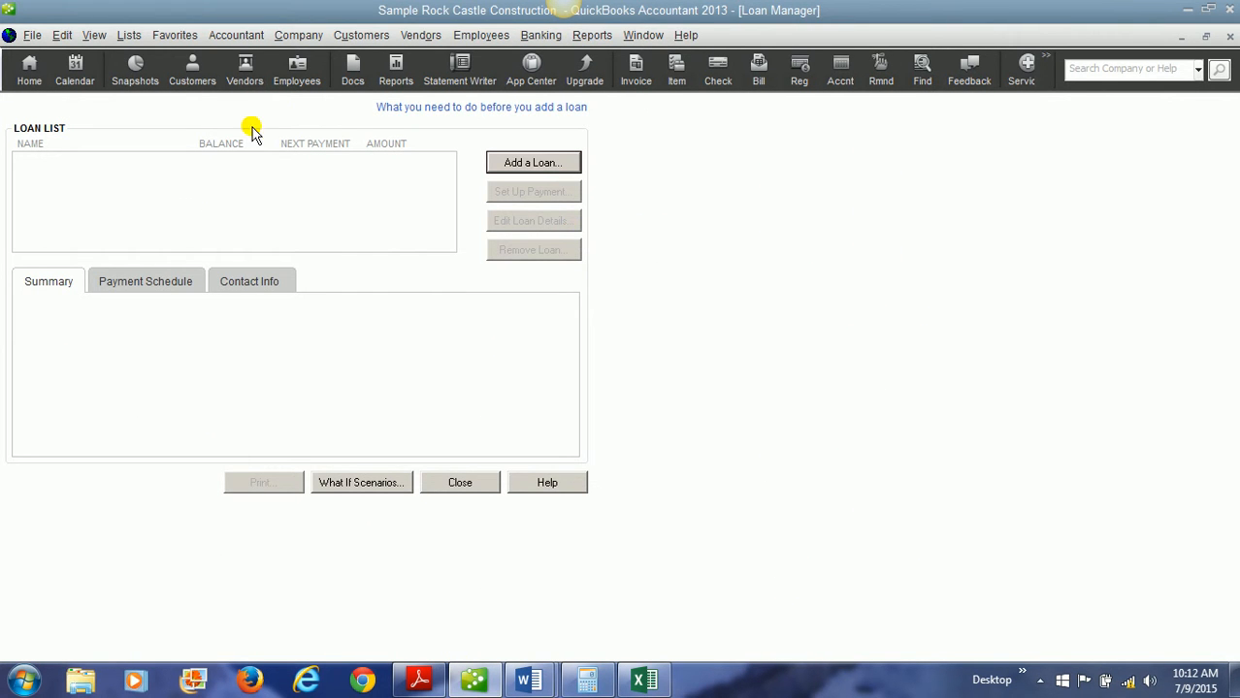
# Add a loan on the Computer Loan account with Great Statewide Bank as lender
pyautogui.click(530, 167)
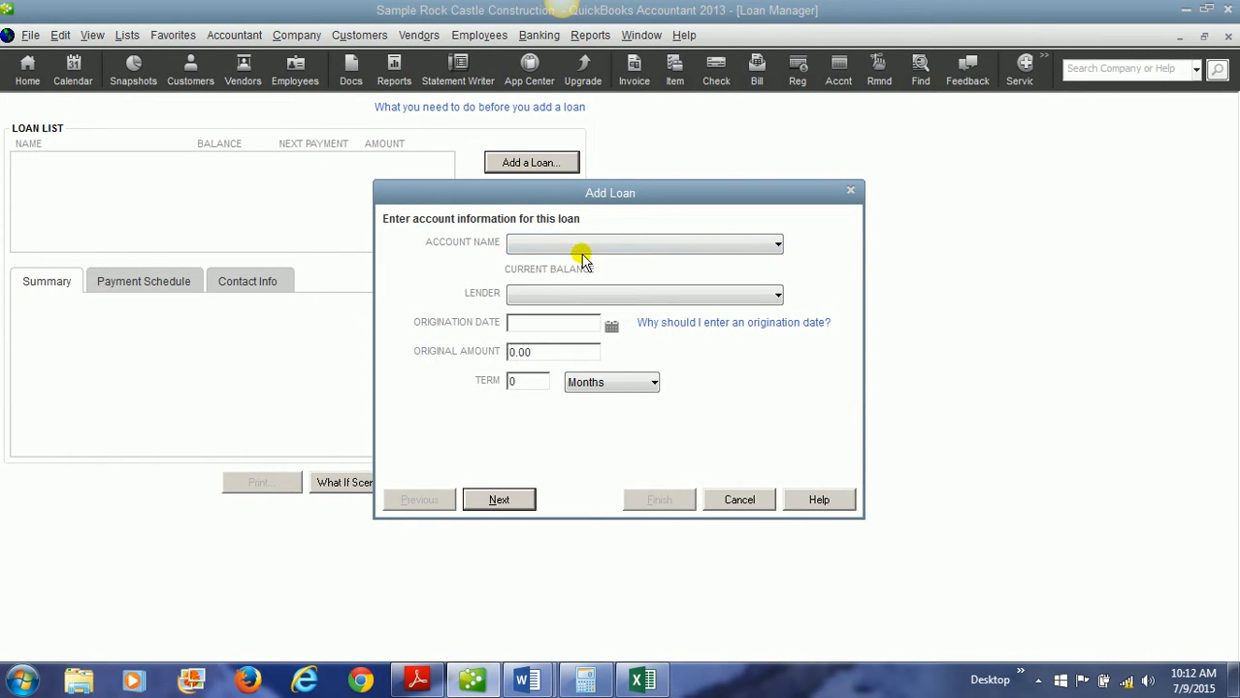
pyautogui.click(759, 245)
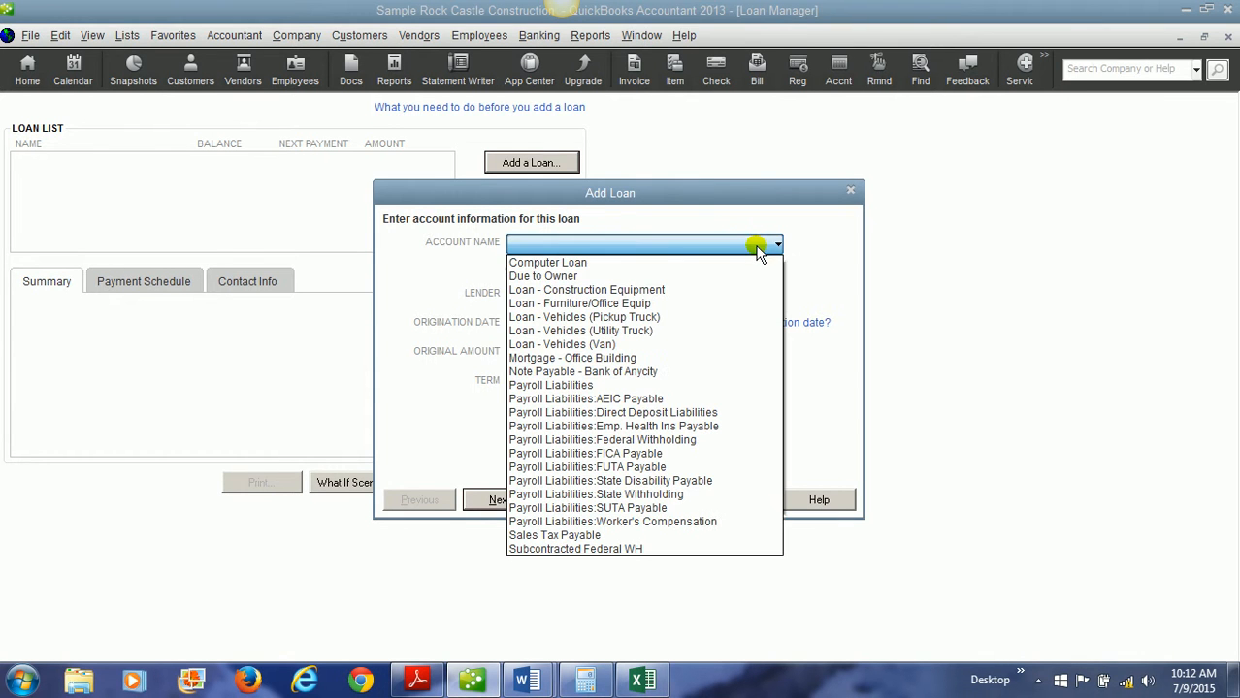
pyautogui.click(587, 264)
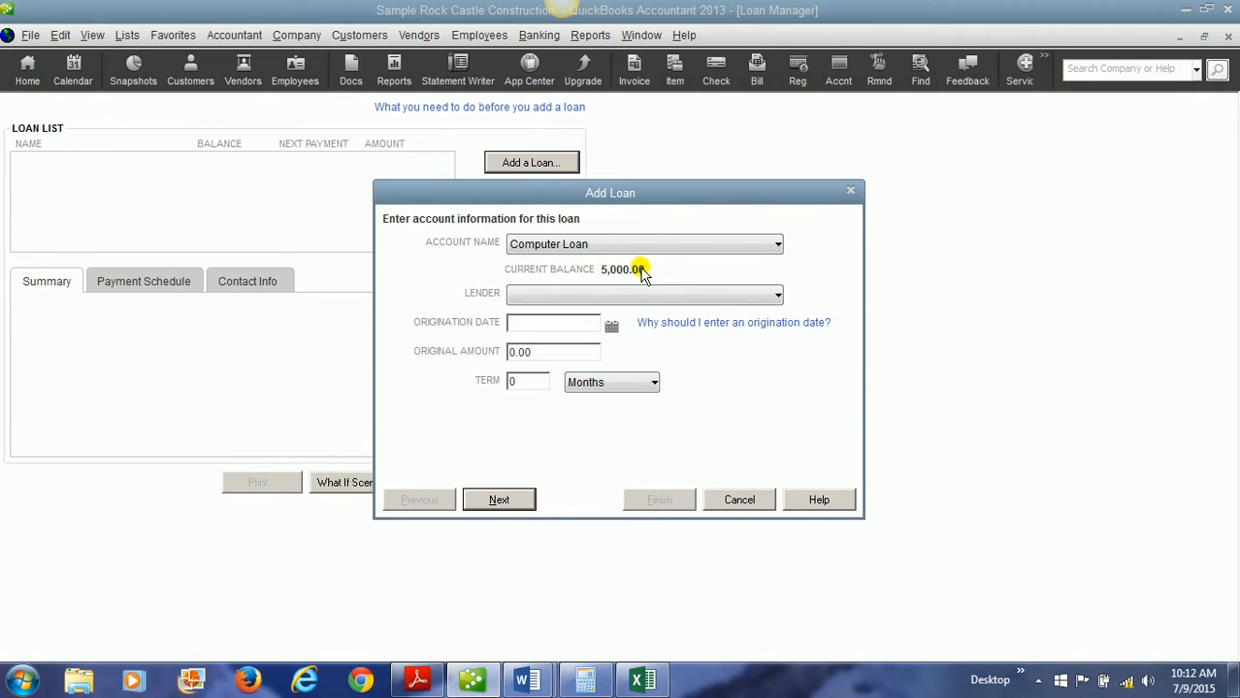
pyautogui.click(592, 301)
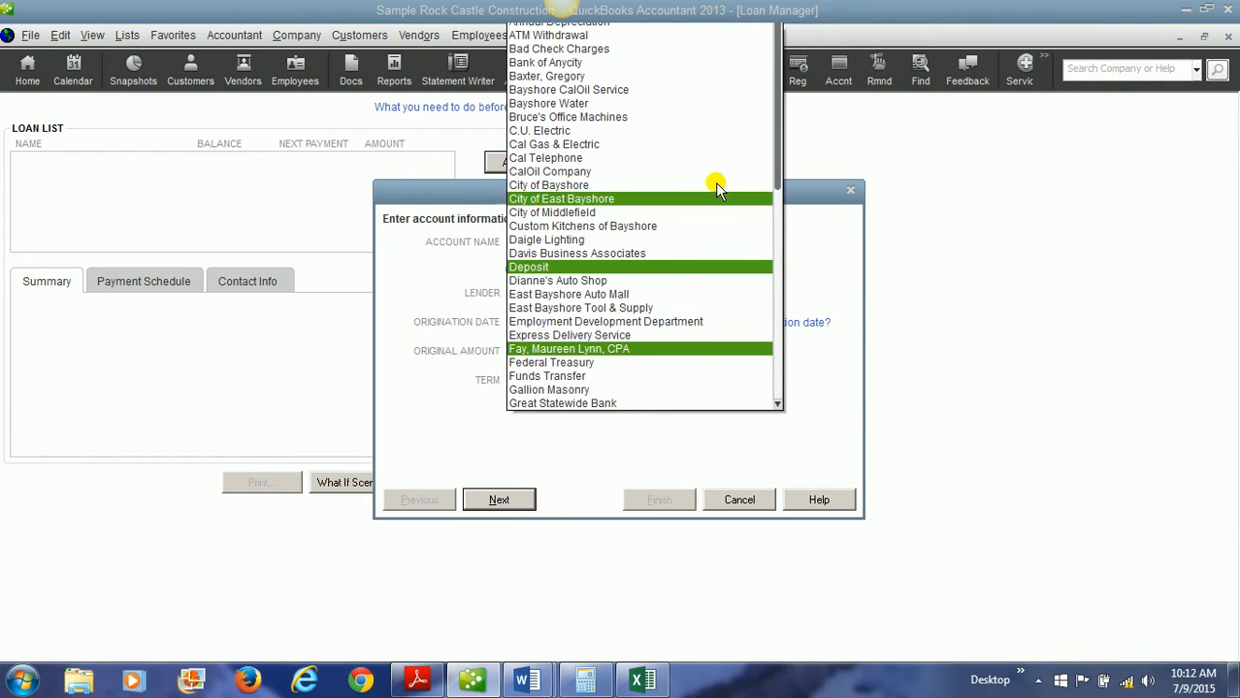
pyautogui.scroll(-3, 591, 335)
pyautogui.click(593, 331)
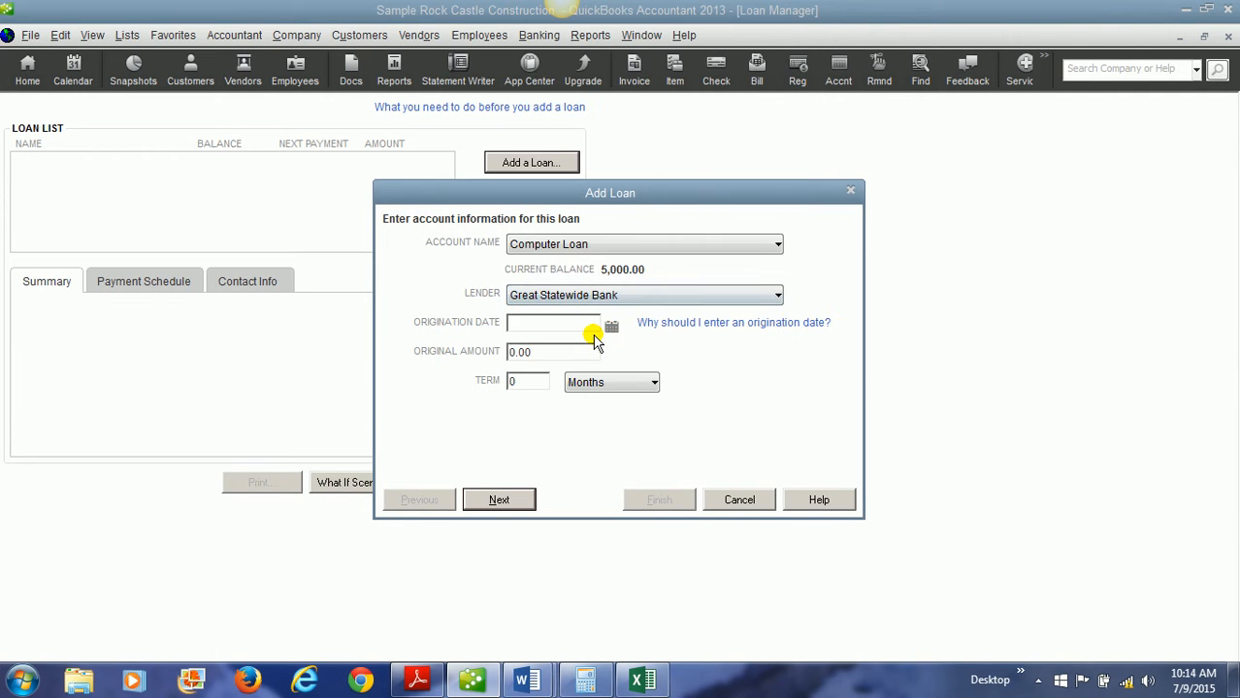
# Set origination date 12/01/2017, original amount 5,000.00 and a 60-month term
pyautogui.click(543, 322)
pyautogui.click(611, 325)
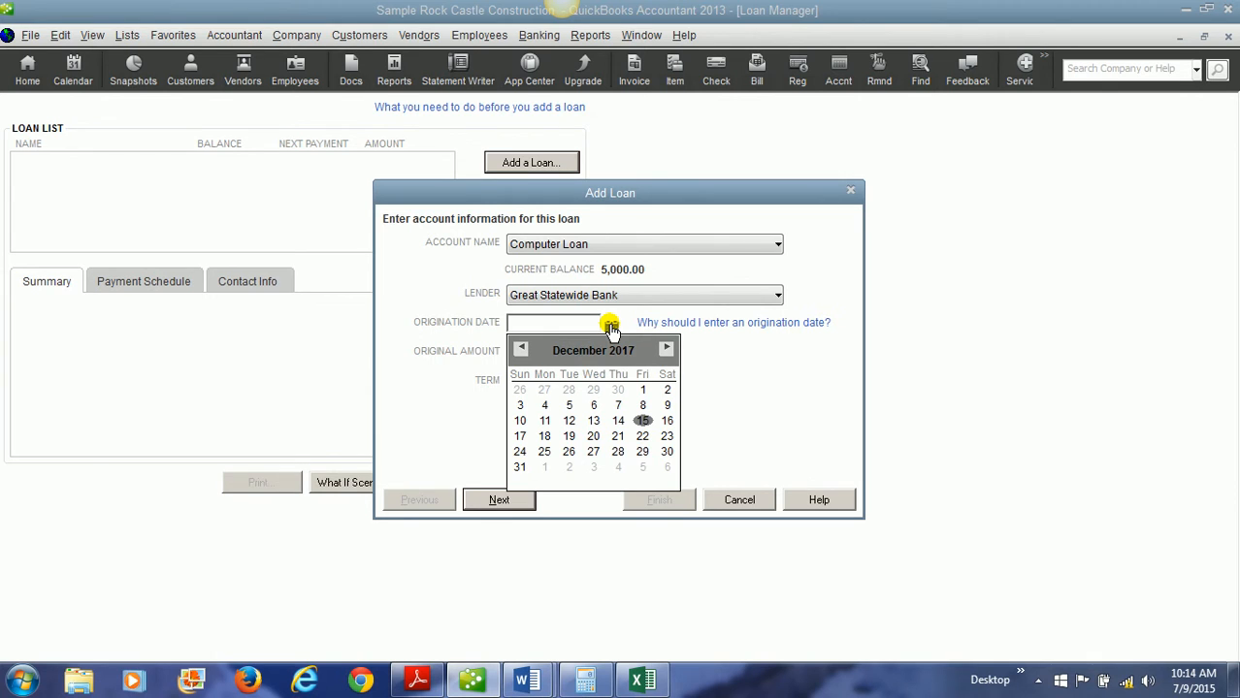
pyautogui.click(642, 389)
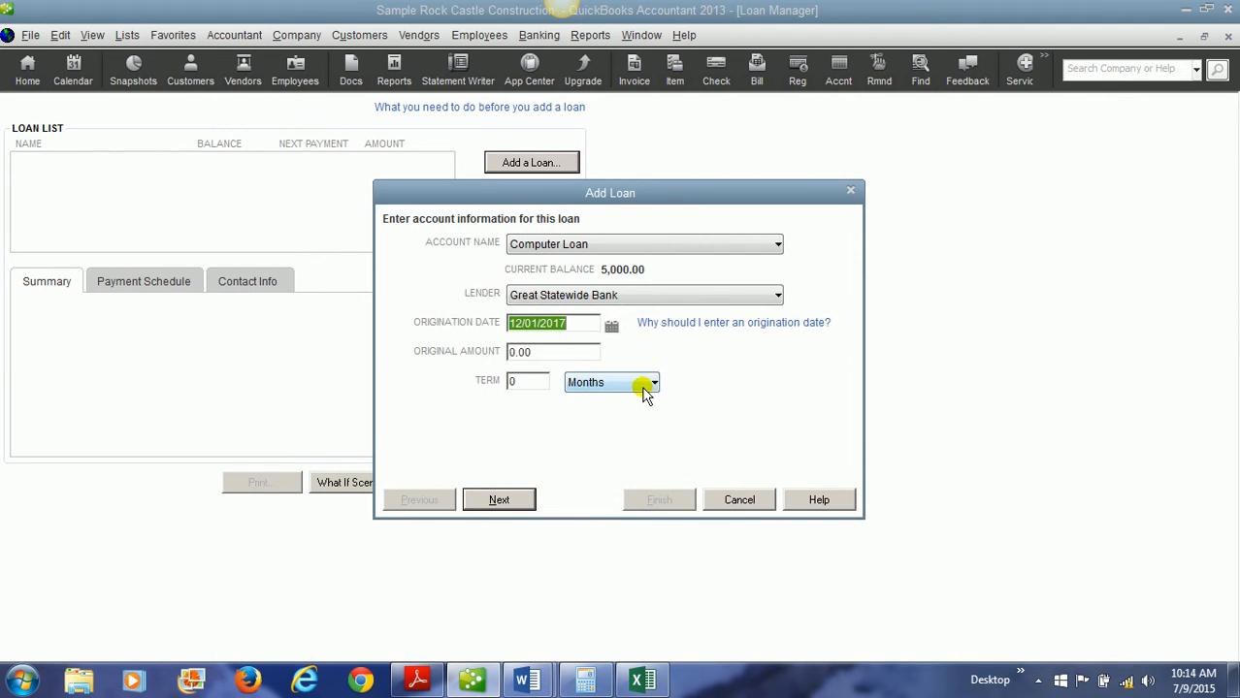
pyautogui.click(549, 352)
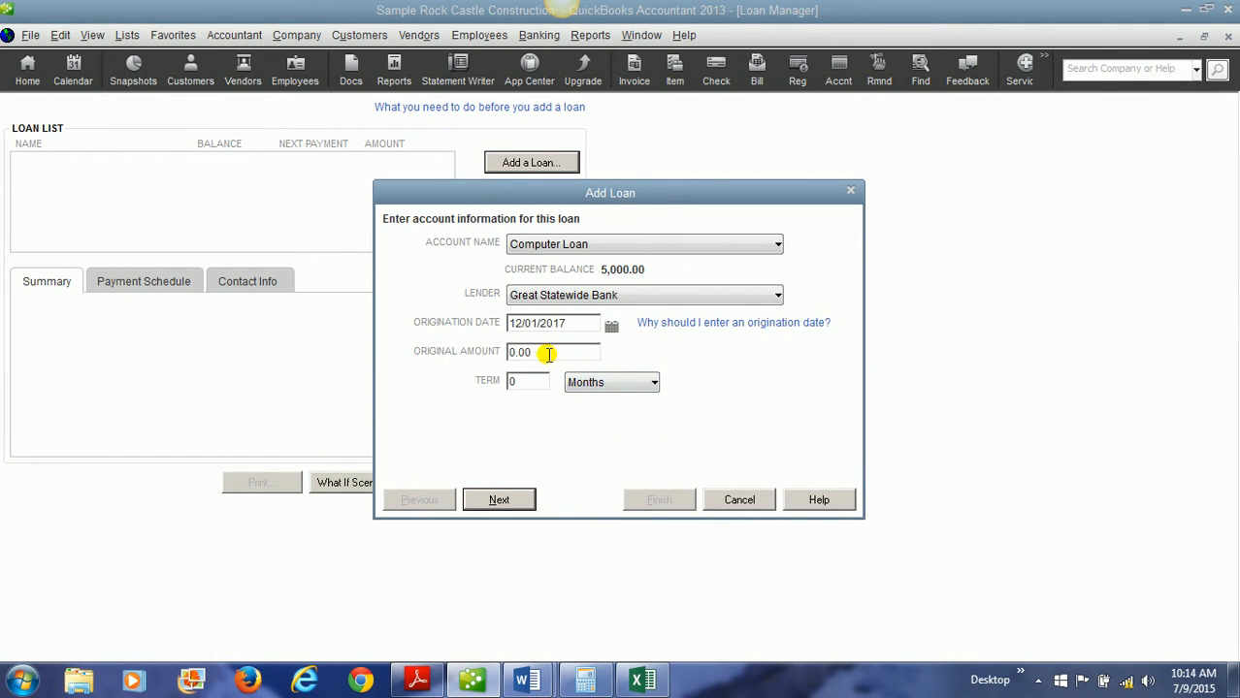
pyautogui.doubleClick(549, 356)
pyautogui.write('5000')
pyautogui.click(524, 382)
pyautogui.write('60')
# Set the next payment due date to 01/01/2018 from the calendar
pyautogui.click(502, 500)
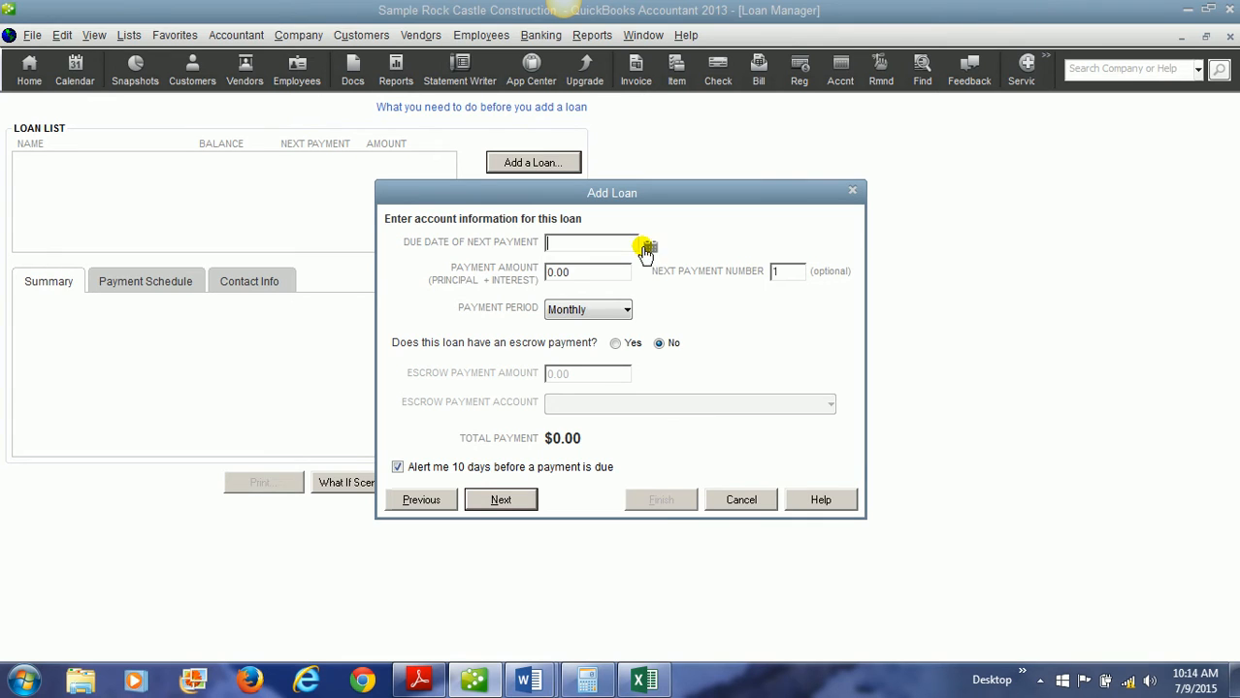
pyautogui.click(650, 247)
pyautogui.click(706, 269)
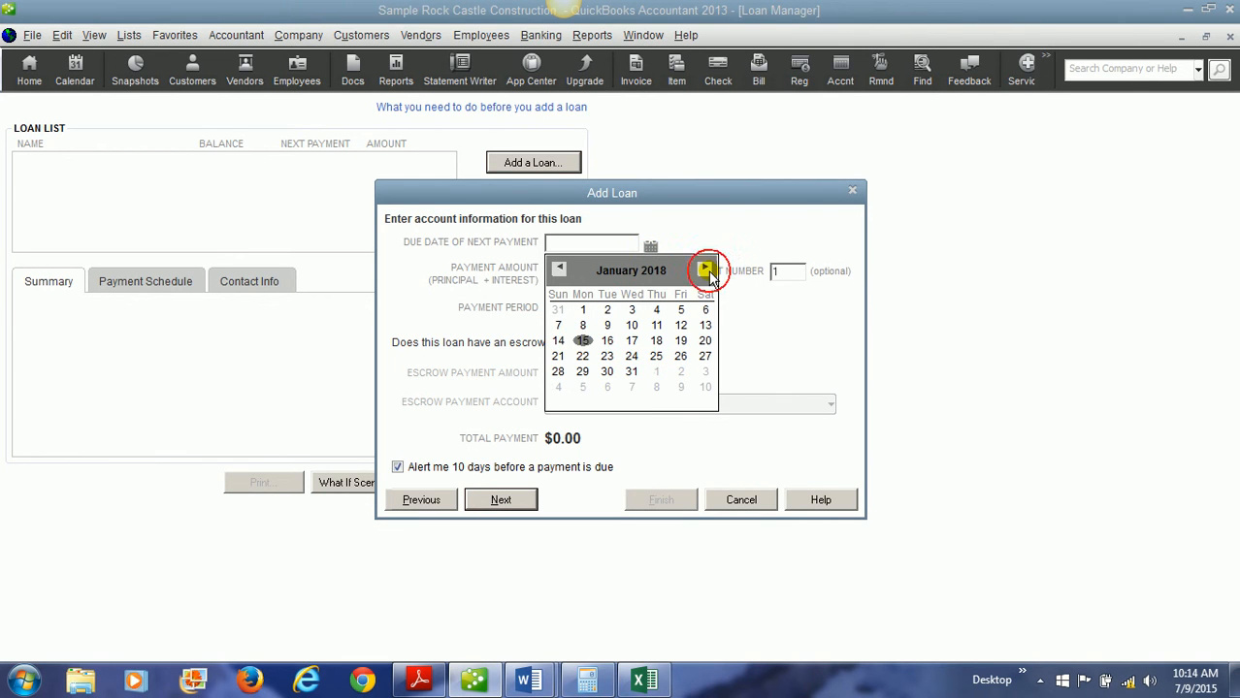
pyautogui.click(584, 309)
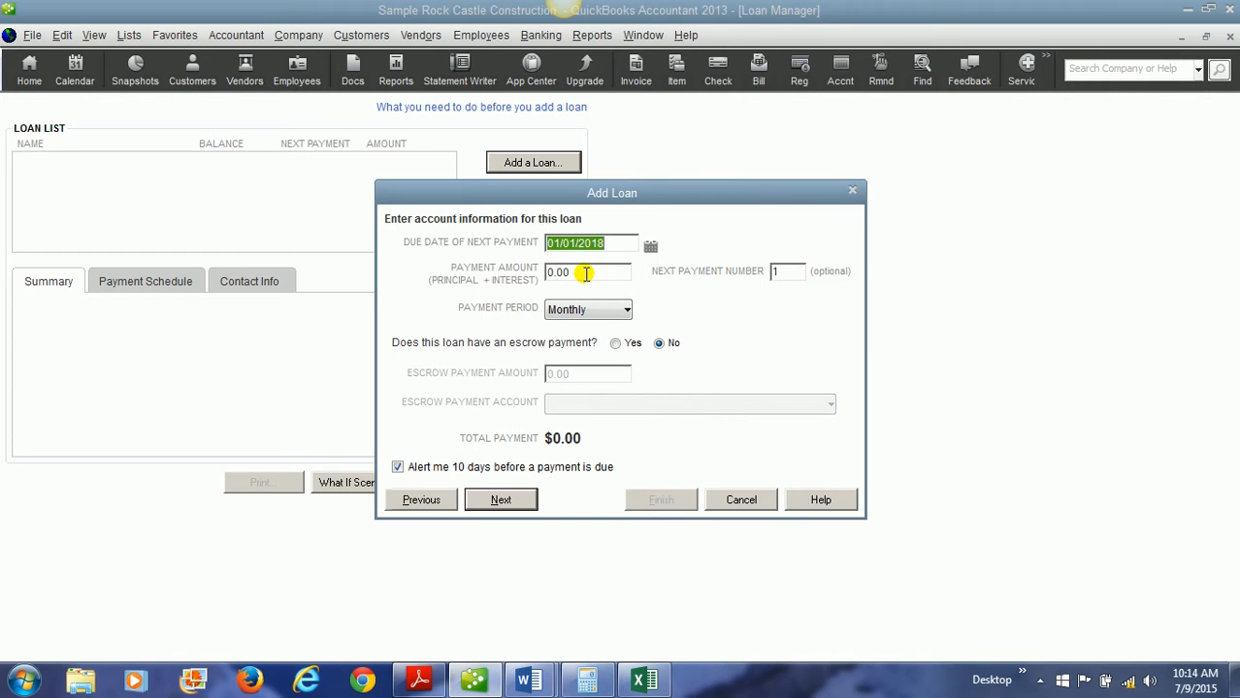
# Enter a 568.00 payment amount, keep the Monthly period, and continue to interest details
pyautogui.click(586, 273)
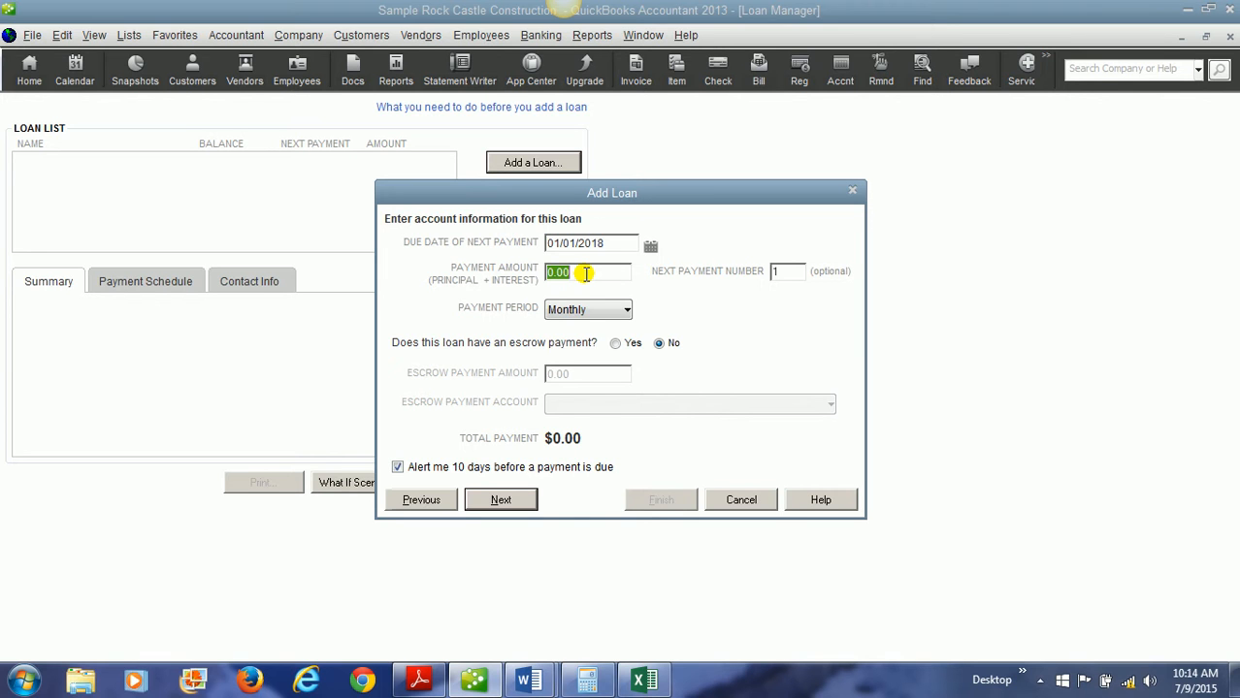
pyautogui.write('568')
pyautogui.click(580, 310)
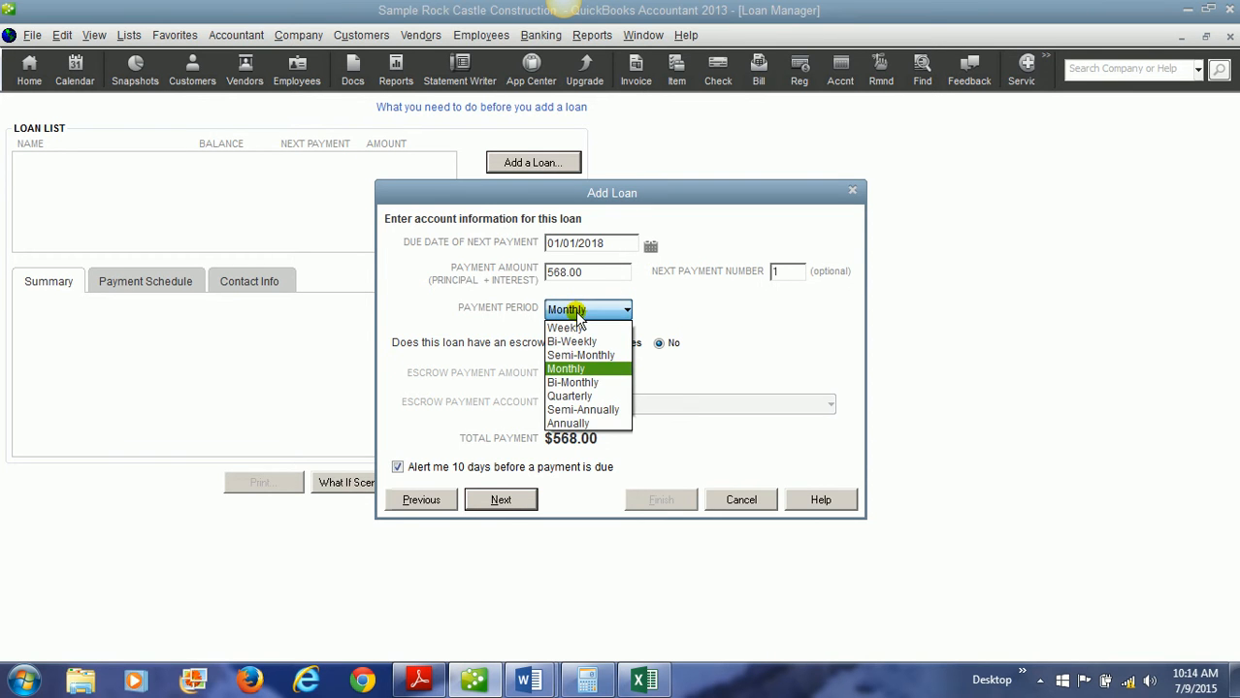
pyautogui.click(580, 312)
pyautogui.click(500, 499)
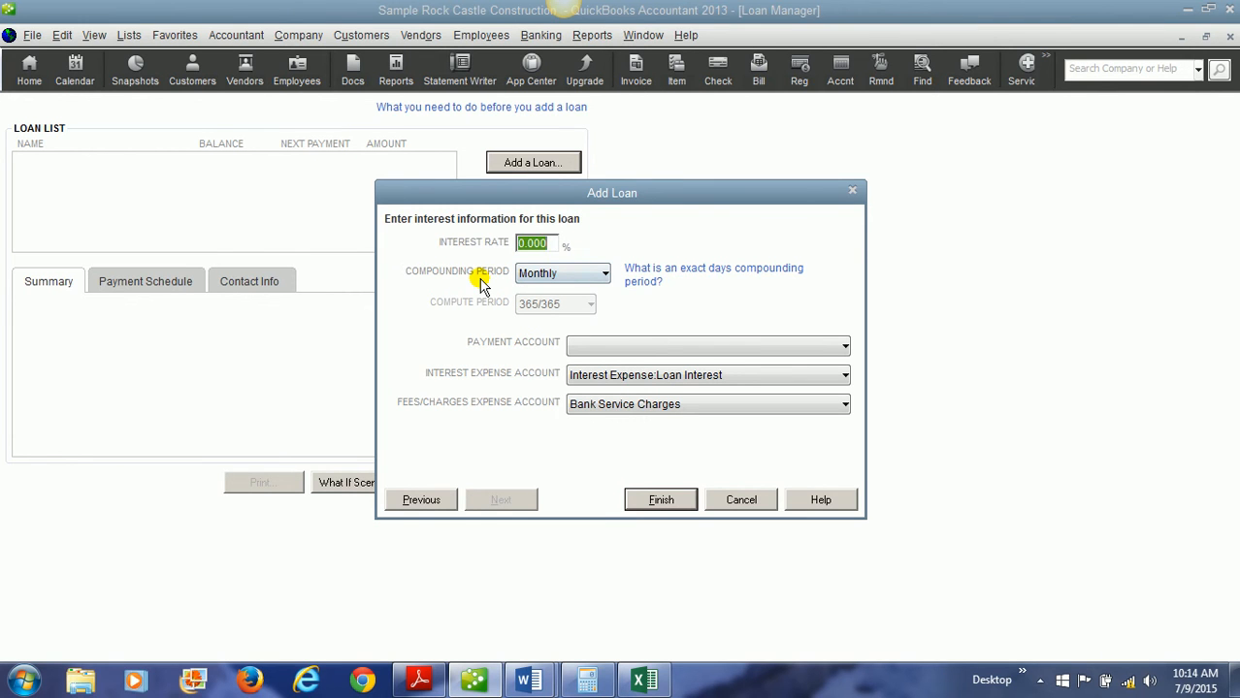
pyautogui.write('5.9')
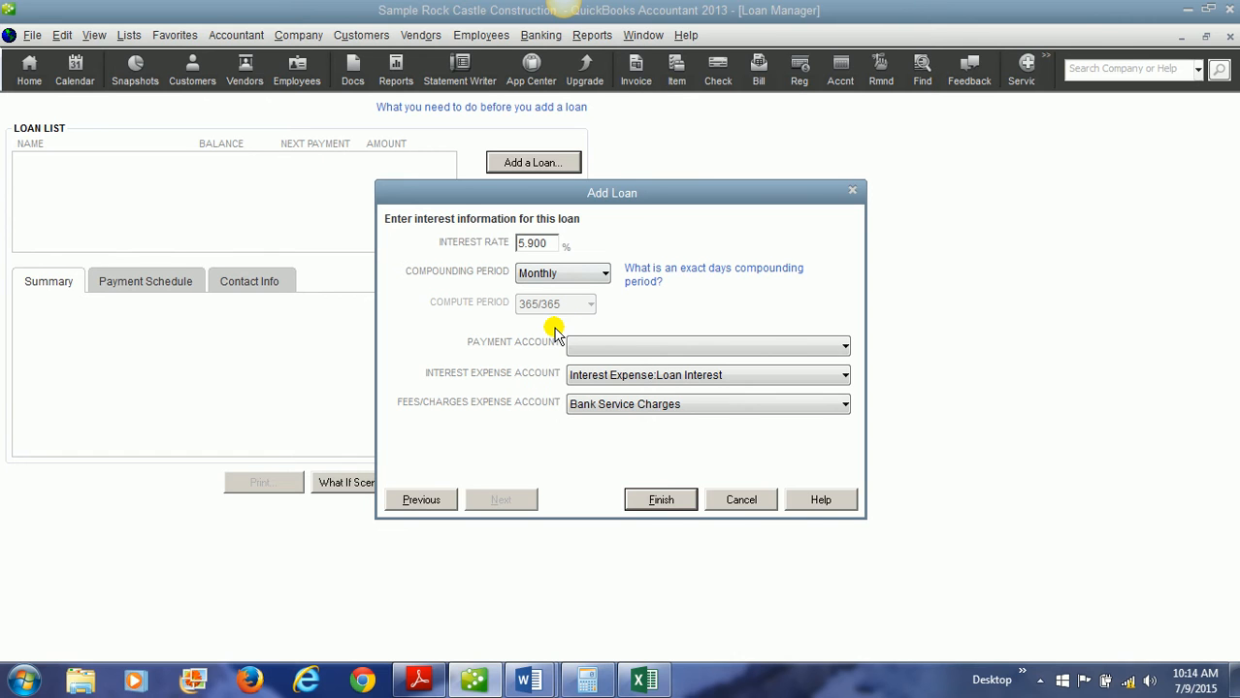
# Enter 5.9% interest paid from Checking, keeping Loan Interest and Bank Service Charges expense accounts
pyautogui.click(626, 346)
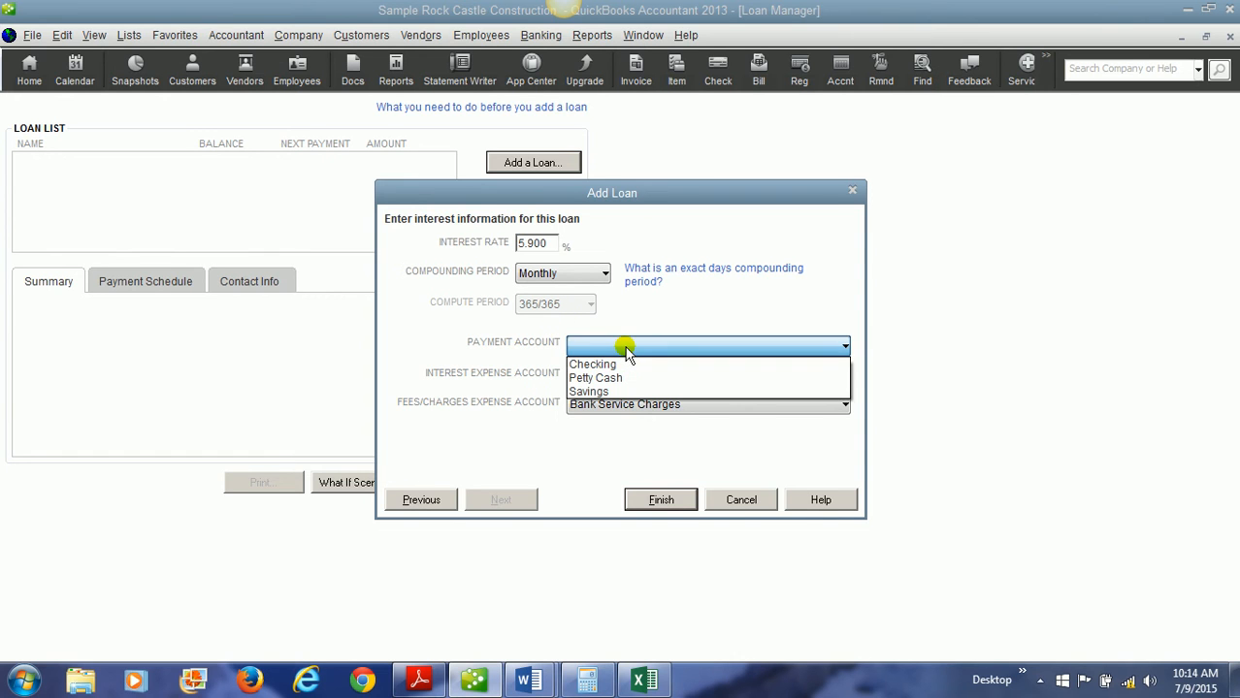
pyautogui.click(593, 363)
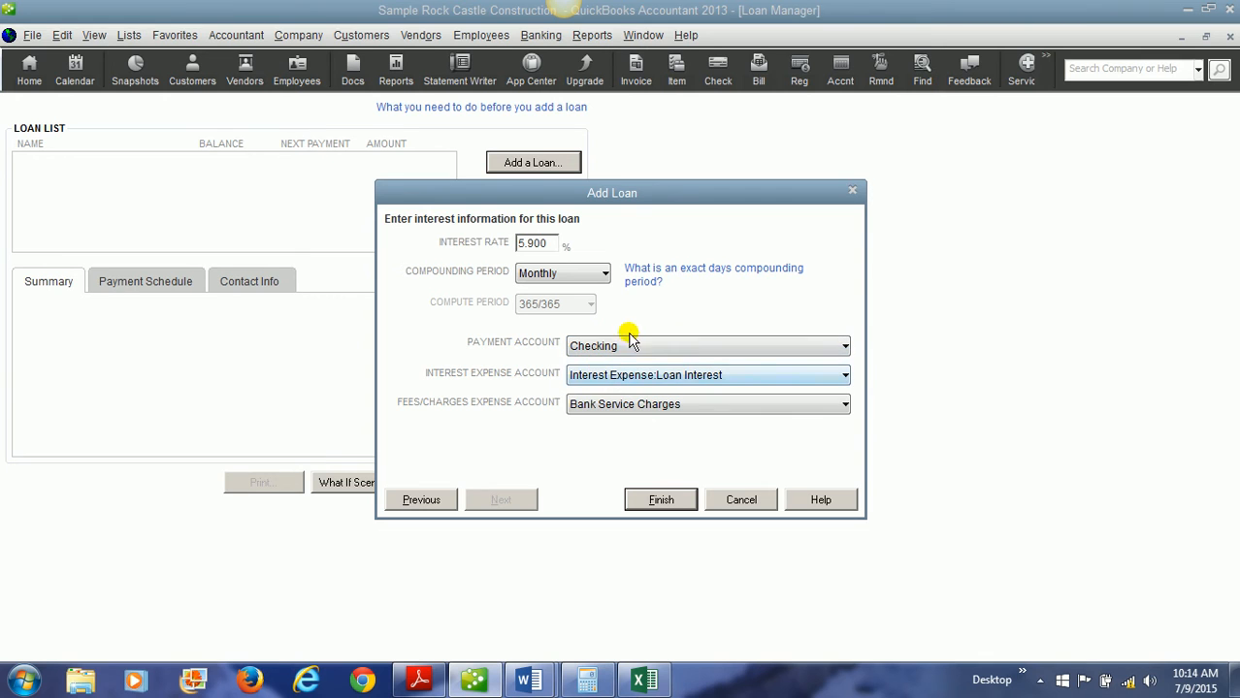
pyautogui.click(704, 377)
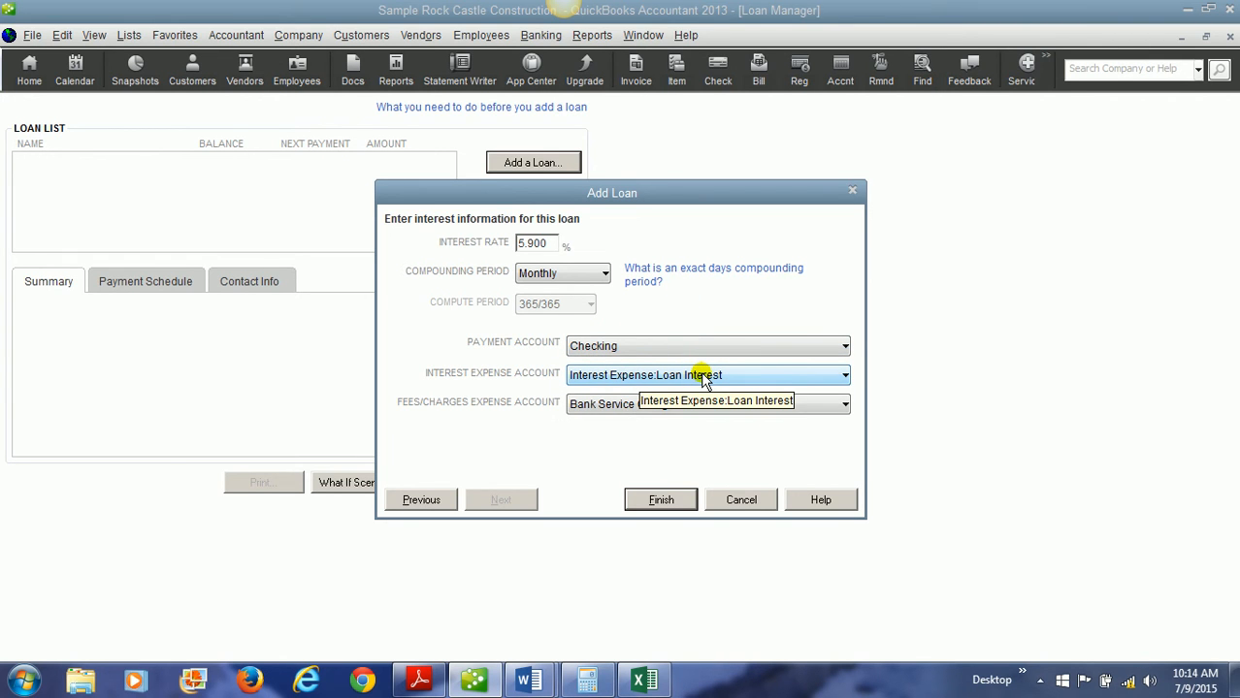
pyautogui.press('Tab')
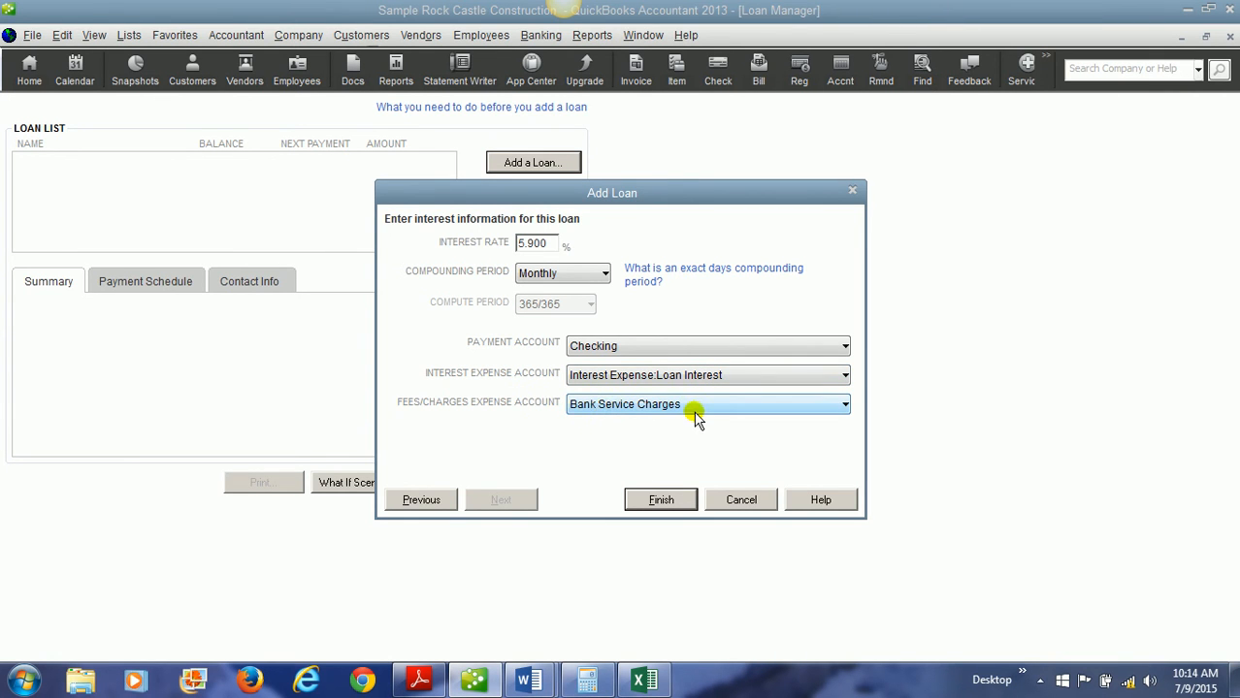
pyautogui.click(573, 443)
# Finish the loan so Computer Loan appears in Loan Manager with its 5,000.00 summary
pyautogui.click(661, 499)
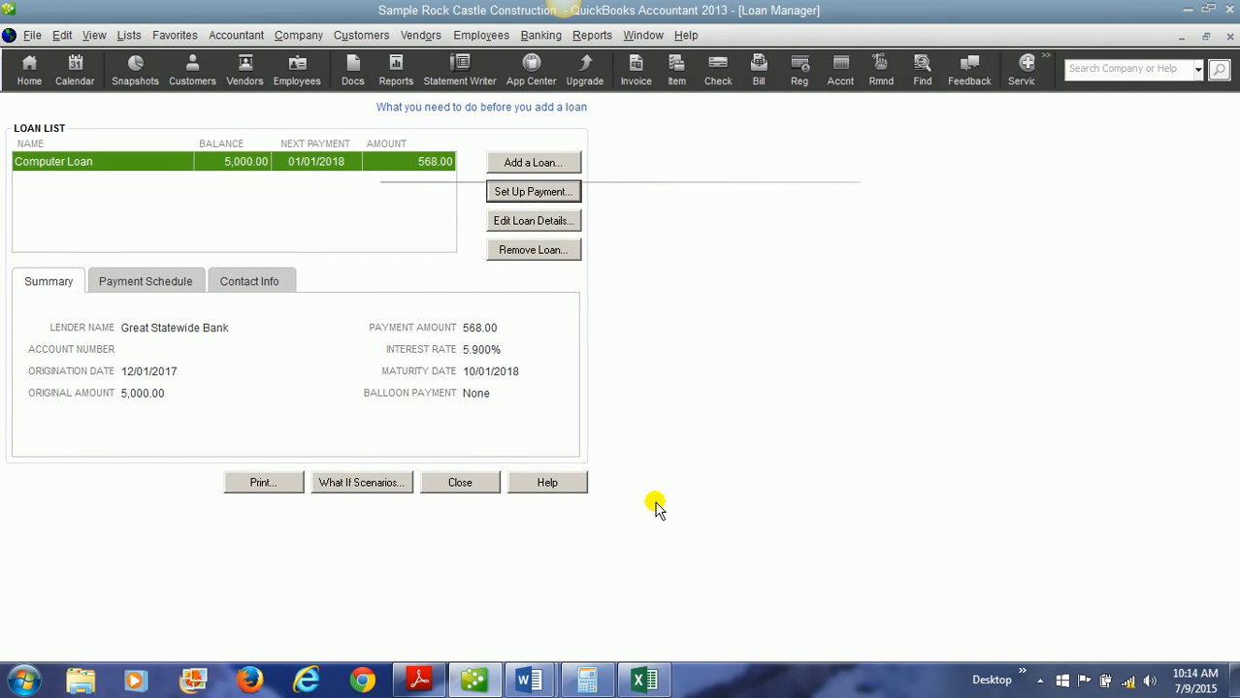